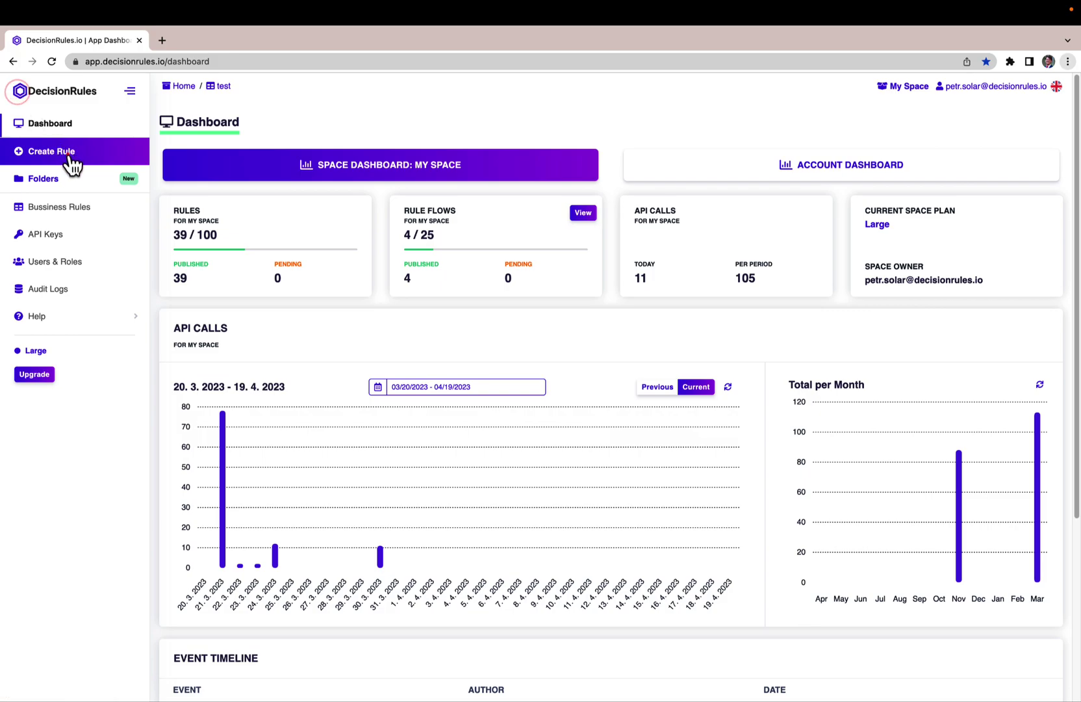
Step: Create an empty decision table named 'sample rule' and view its Rule Settings page
left_click(653, 319)
left_click(536, 369)
type("sample rule")
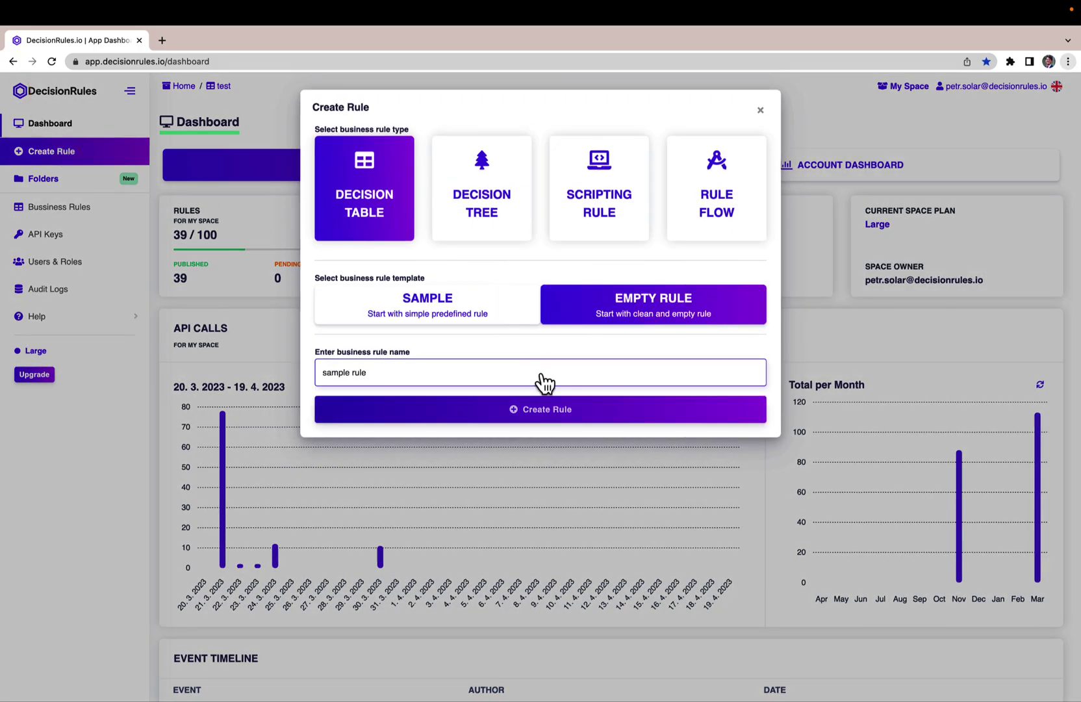
left_click(566, 409)
left_click(395, 112)
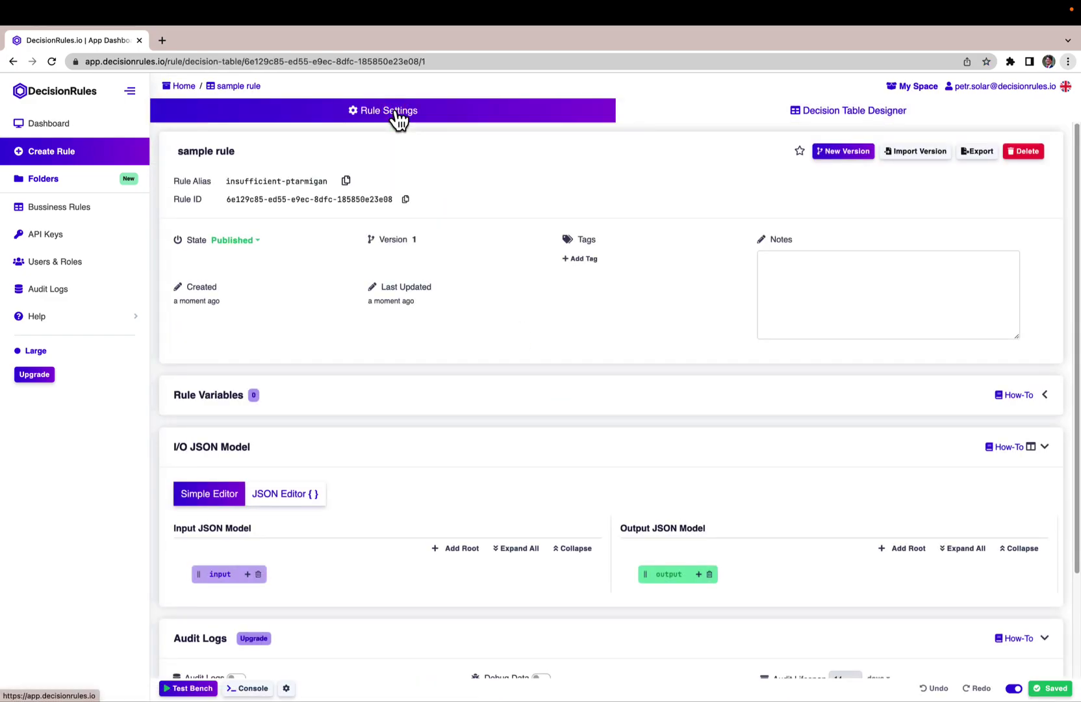
scroll(550, 429, "down", 3)
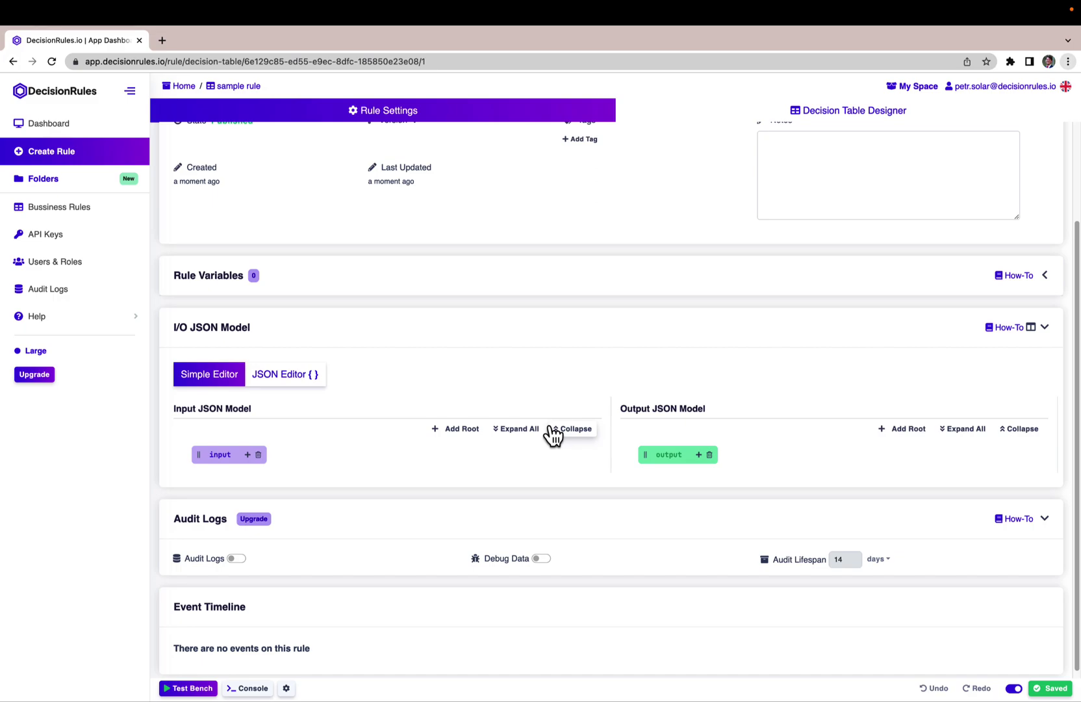
Step: Name the input attributes Package Size, Package Weight and Distance
double_click(219, 454)
type("Package Size")
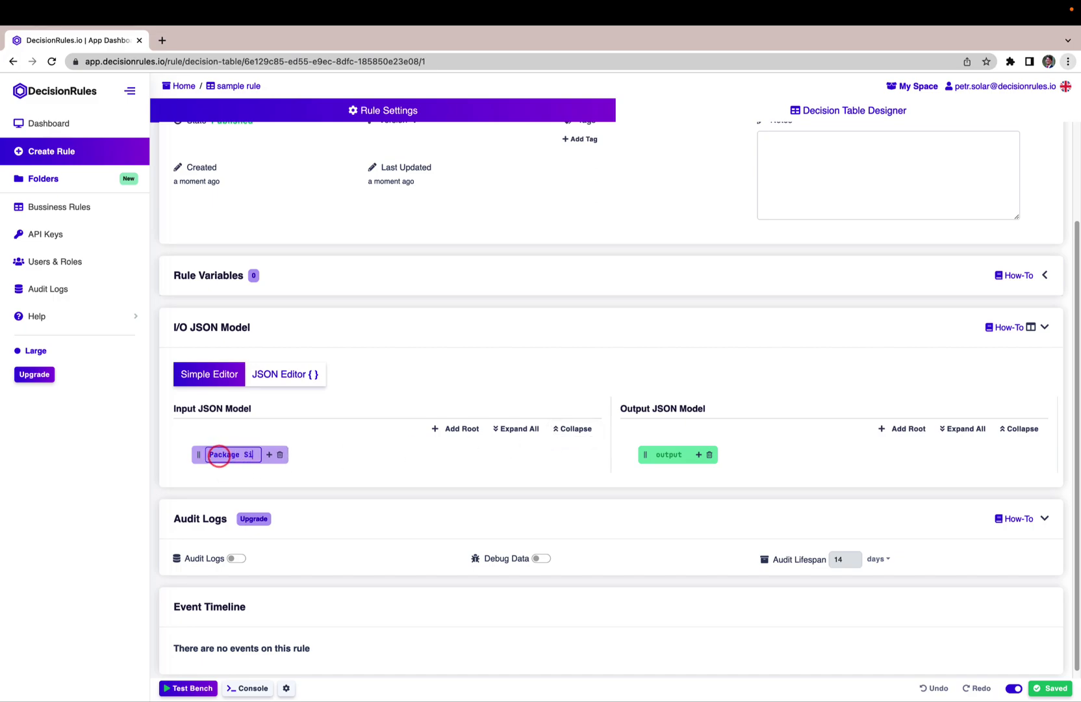
left_click(455, 428)
double_click(228, 476)
type("Package Weight")
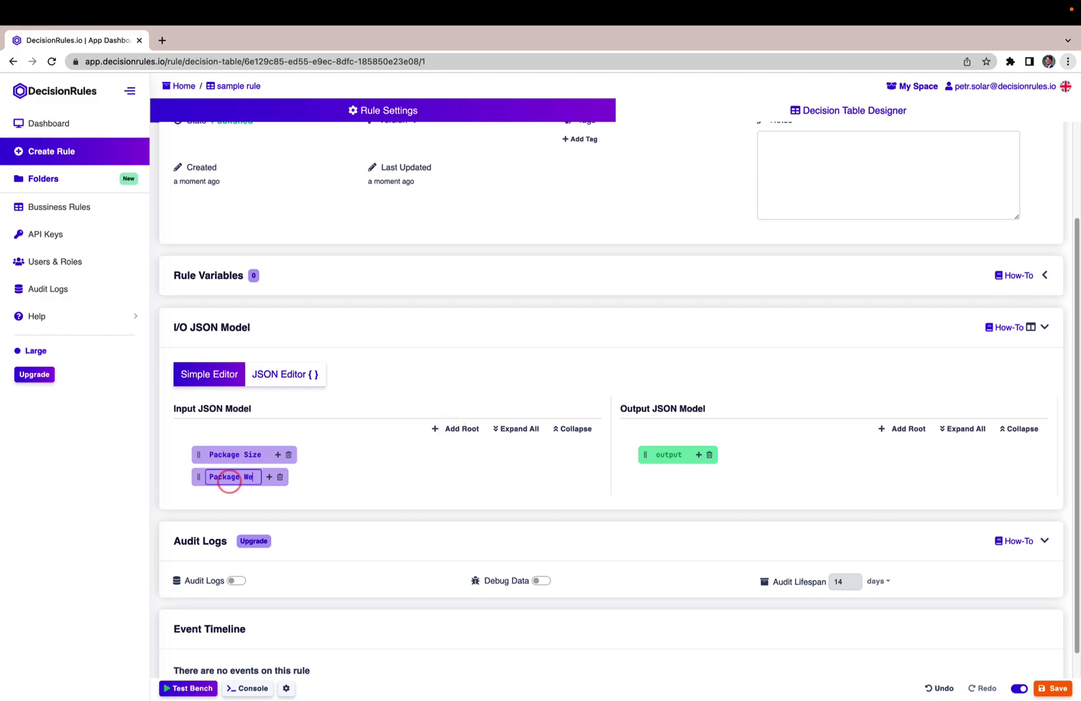
left_click(455, 428)
double_click(239, 499)
type("Distance")
Step: Name the outputs Price of Delivery, Time of Delivery and Carrier, and add a fourth input root
double_click(669, 454)
left_click(673, 455)
type("Price of Delivery")
left_click(906, 429)
double_click(705, 476)
type("Time of Delivery")
left_click(906, 428)
left_click(691, 499)
double_click(691, 499)
type("Carrier")
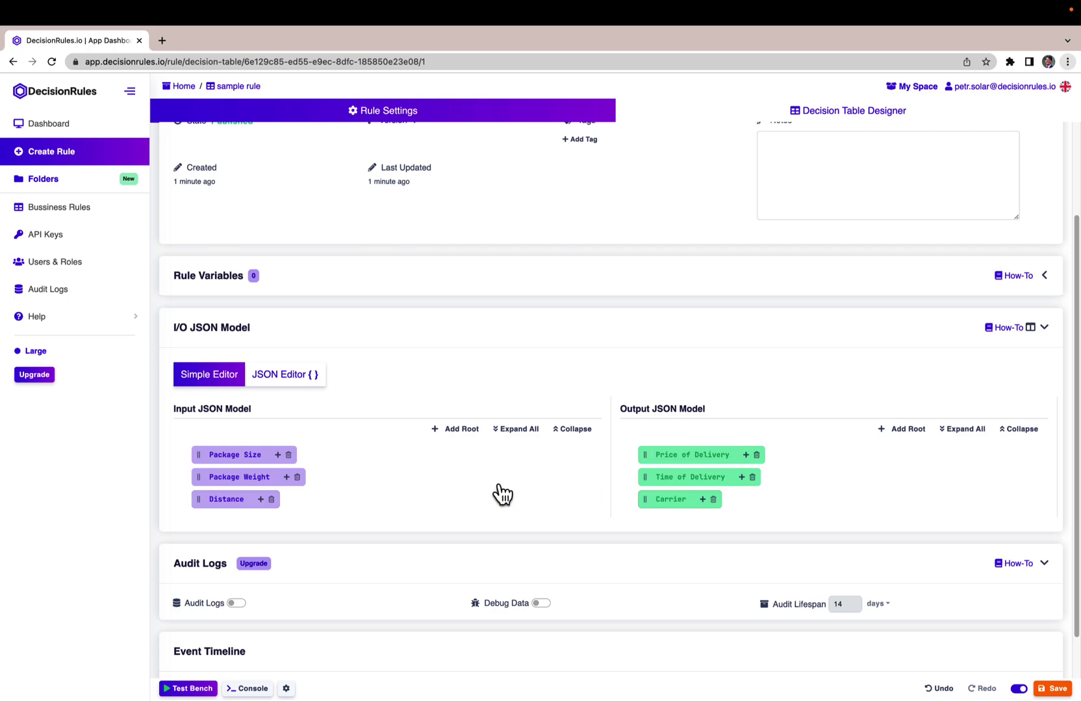
left_click(465, 432)
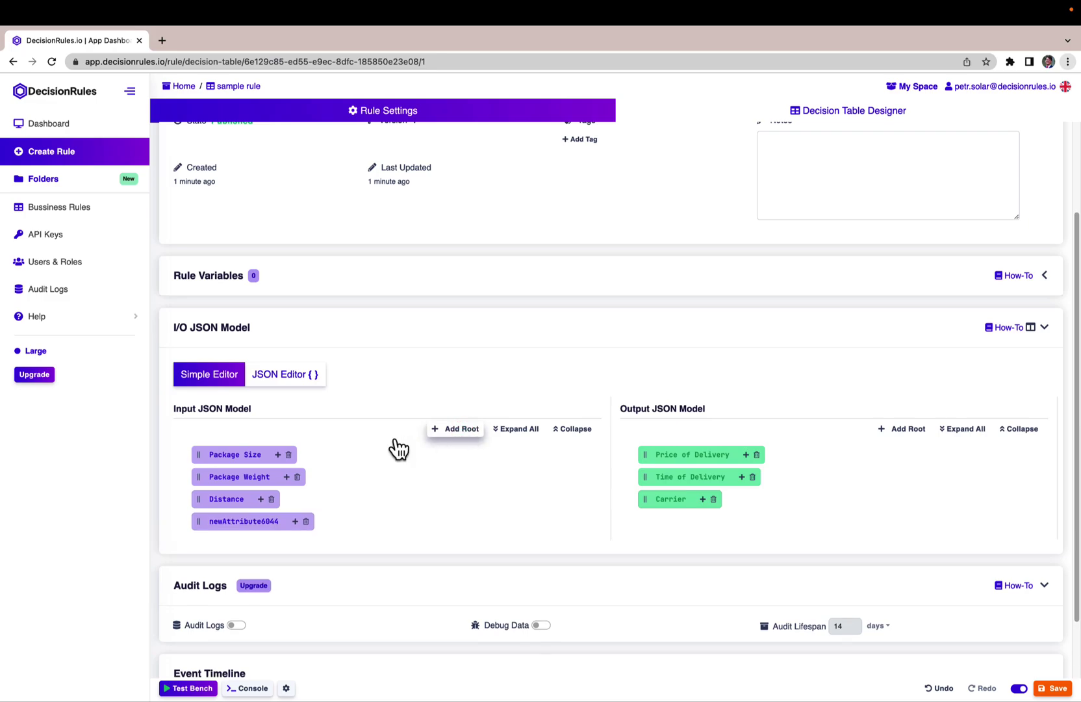
Step: Nest children newAttribute1518 and newAttribute3666 beneath newAttribute6044, expanding each level
left_click(183, 520)
left_click(307, 543)
left_click(200, 545)
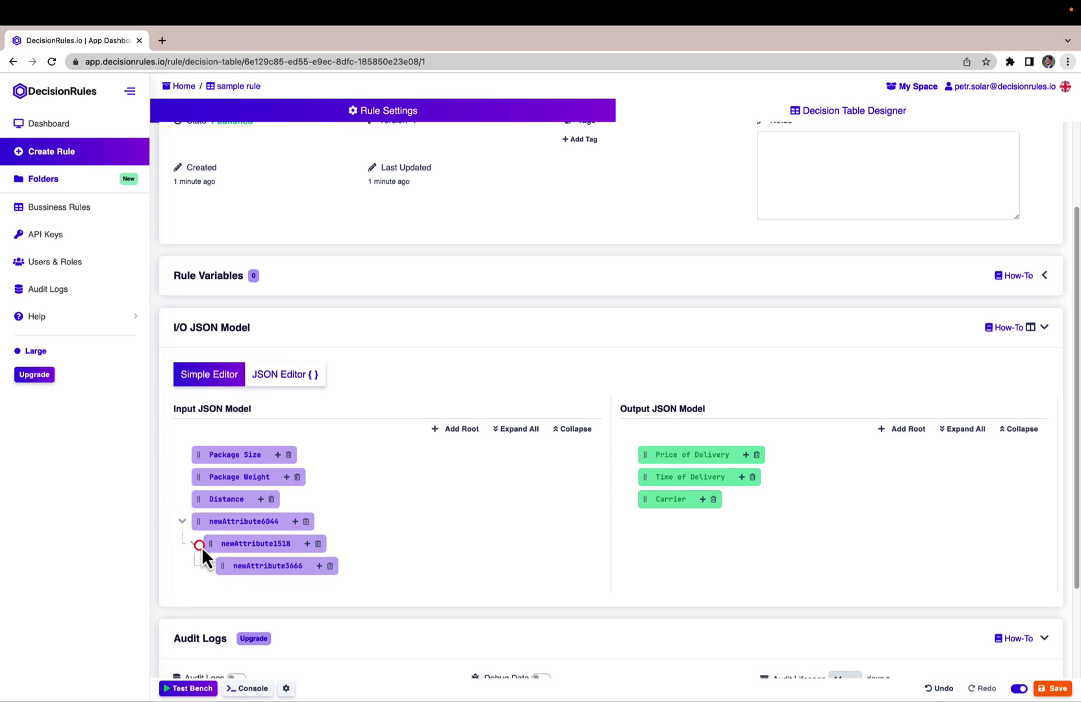
left_click(319, 566)
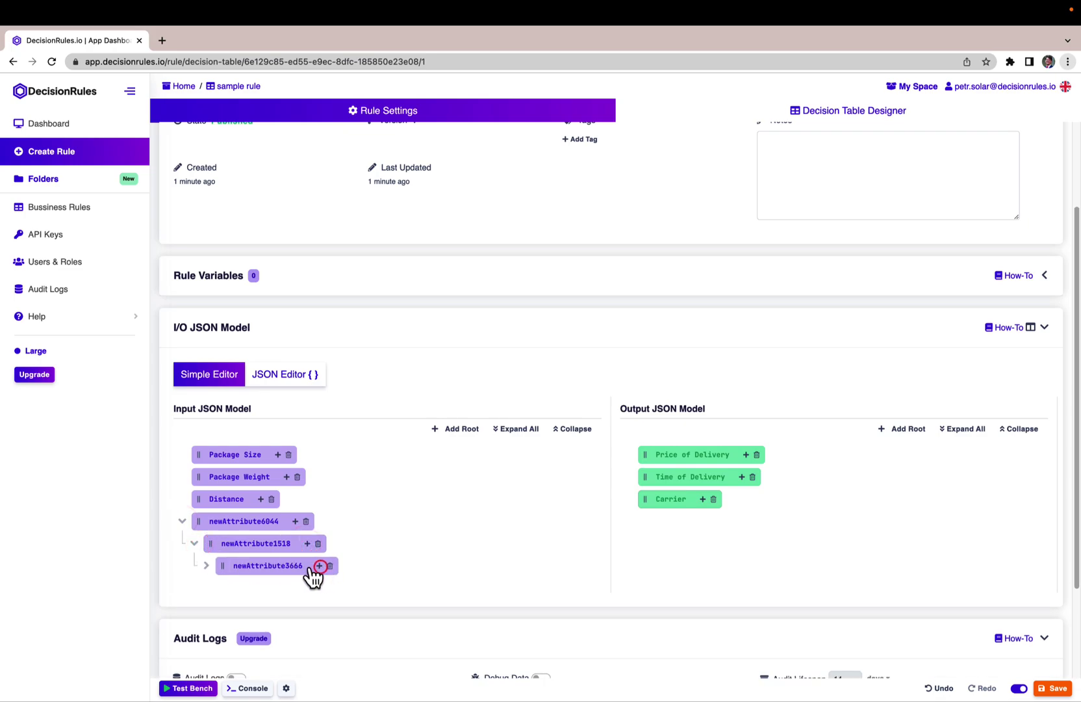
left_click(206, 566)
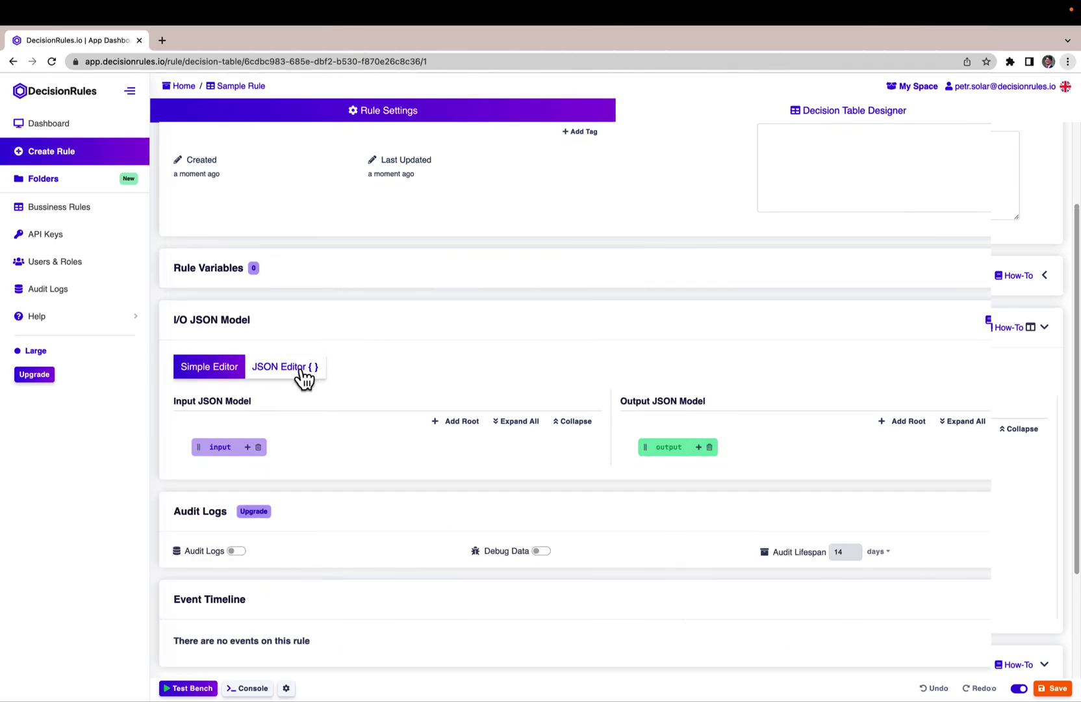
Step: Replace the Input JSON Model with pasted JSON defining Package Size, Package Weight and Distance
left_click(297, 380)
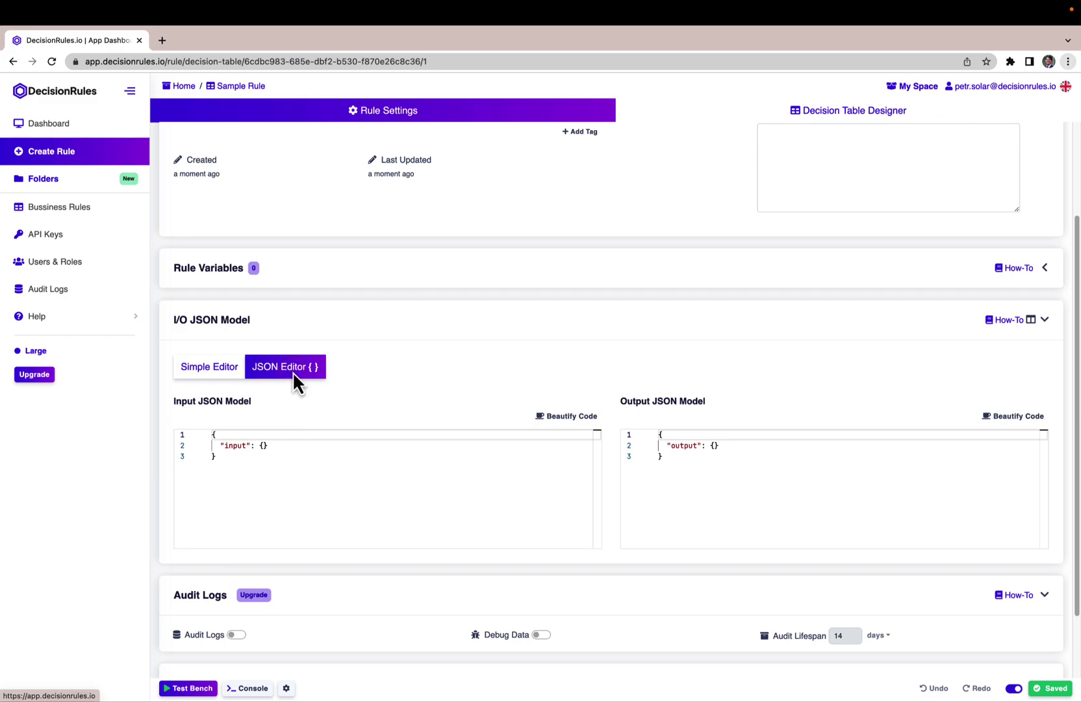
left_click(224, 459)
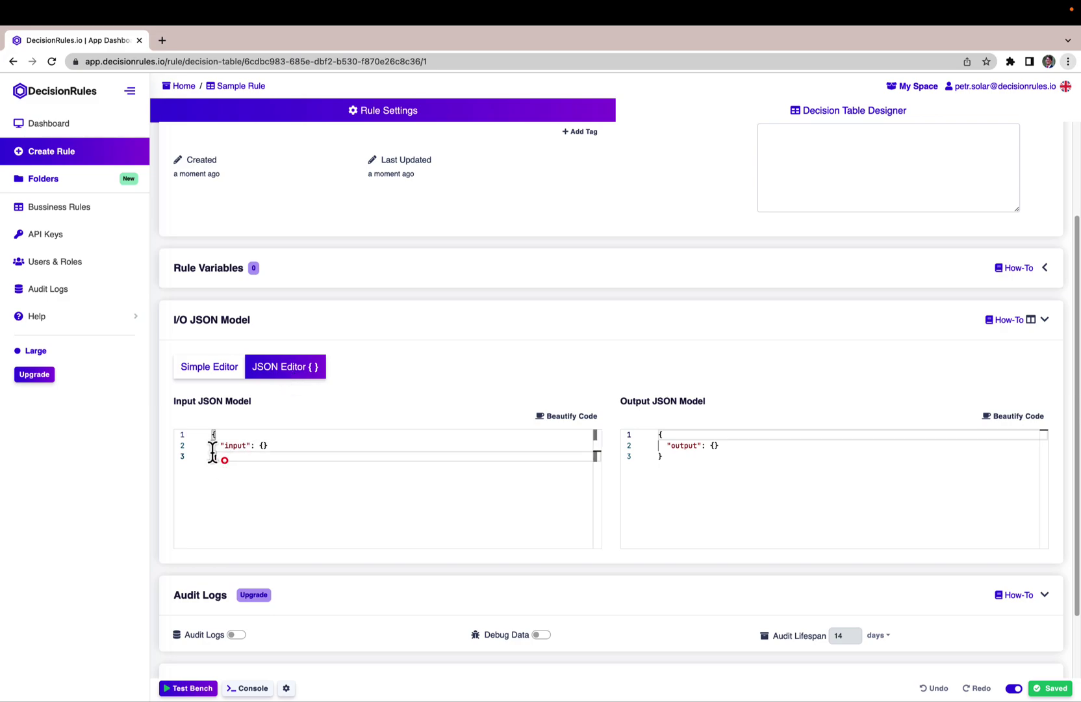
key("super+a")
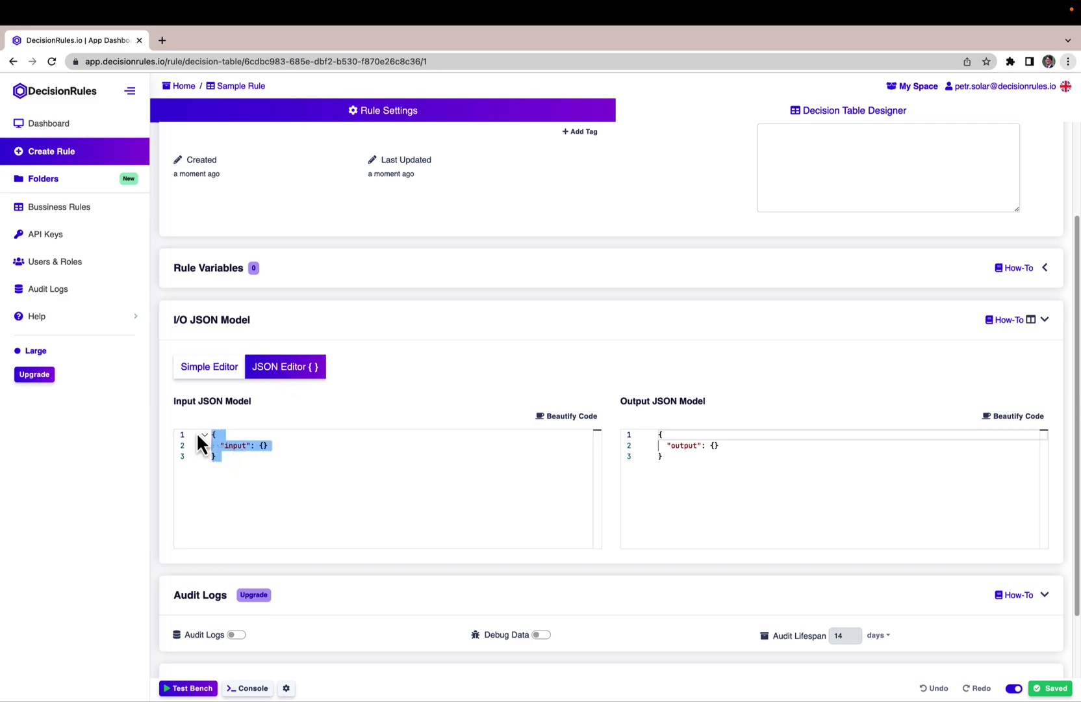
key("BackSpace")
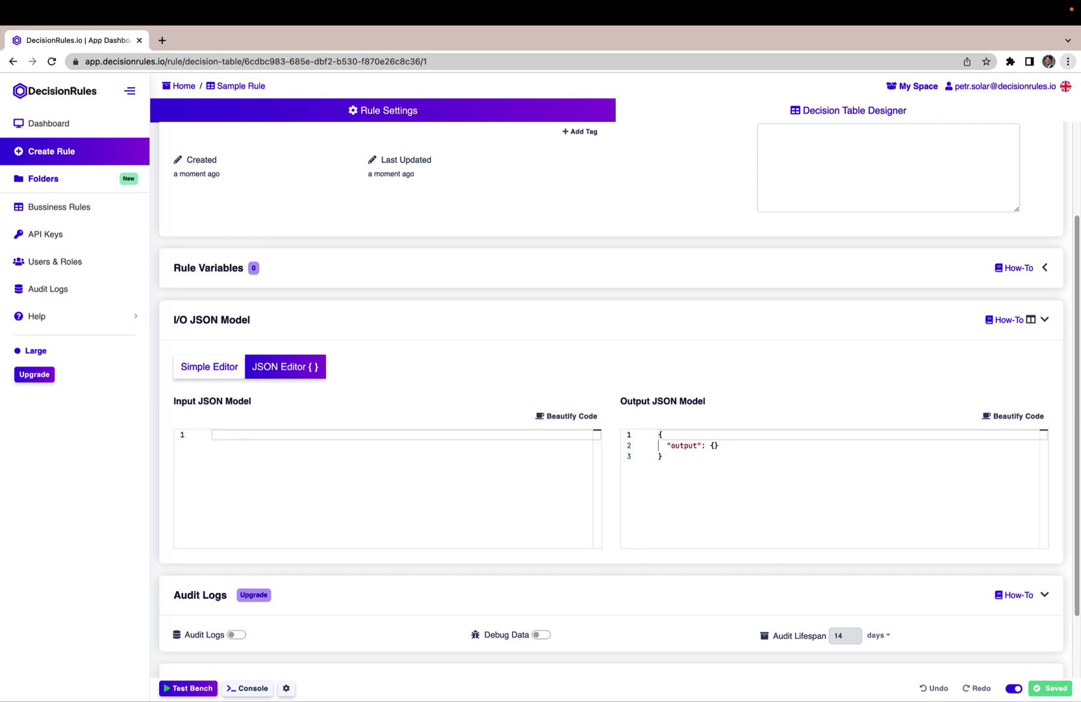
type("{   \"Package Size\": {},   \"Package Weight\": {},   \"Distance\": {} }")
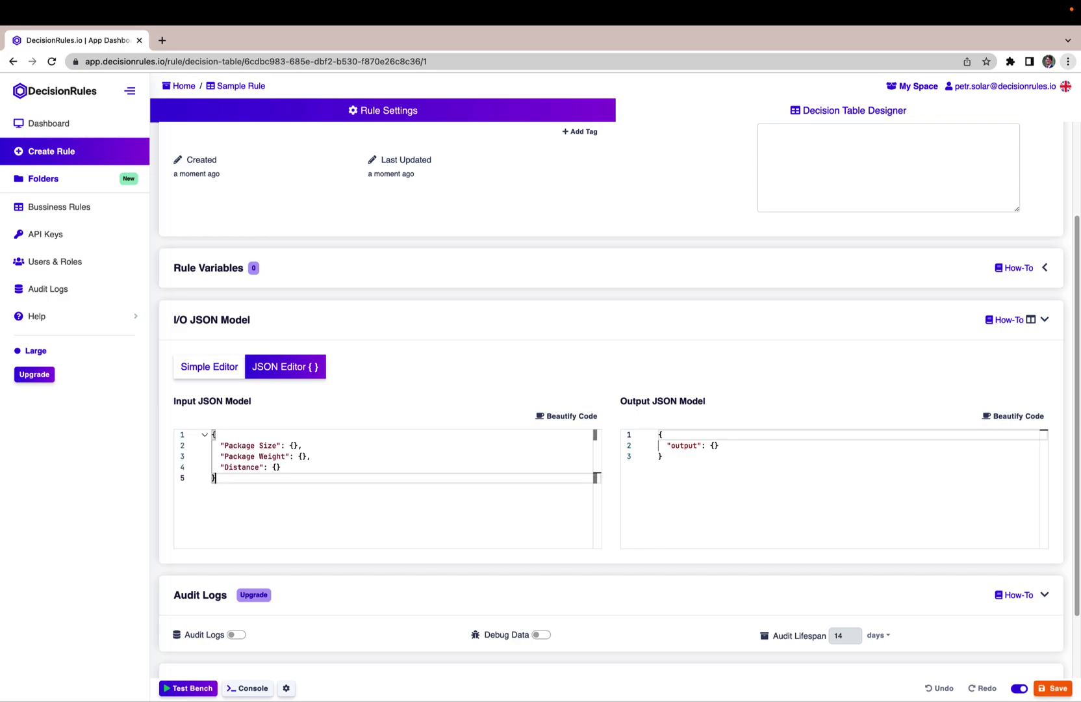
left_click(416, 384)
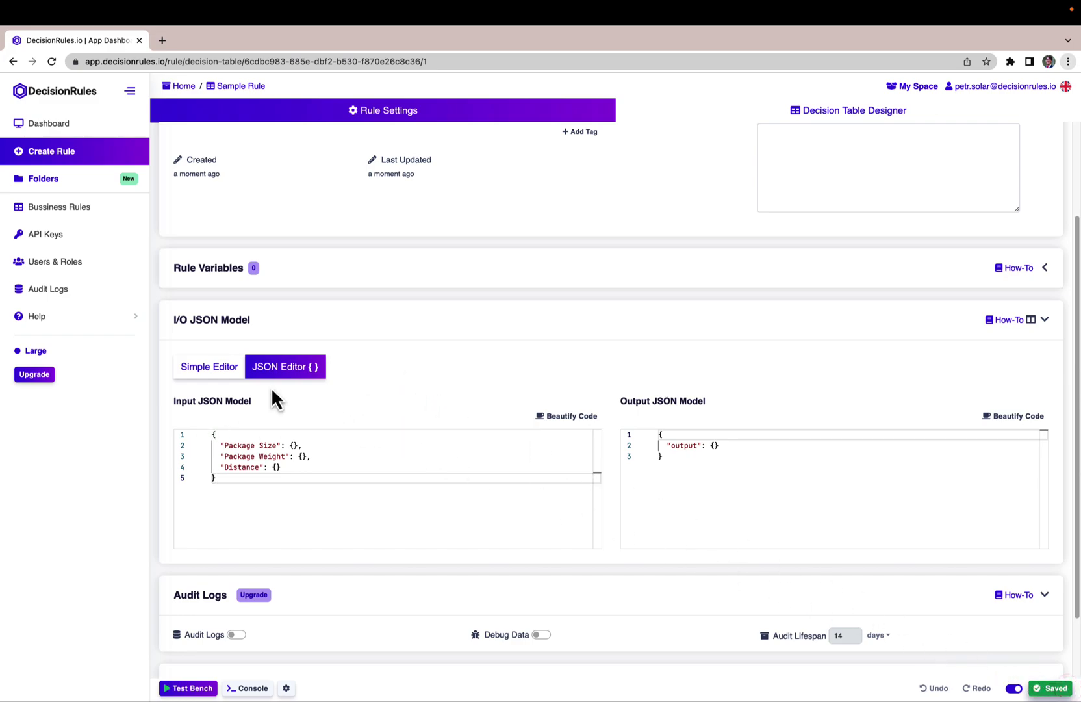
left_click(240, 384)
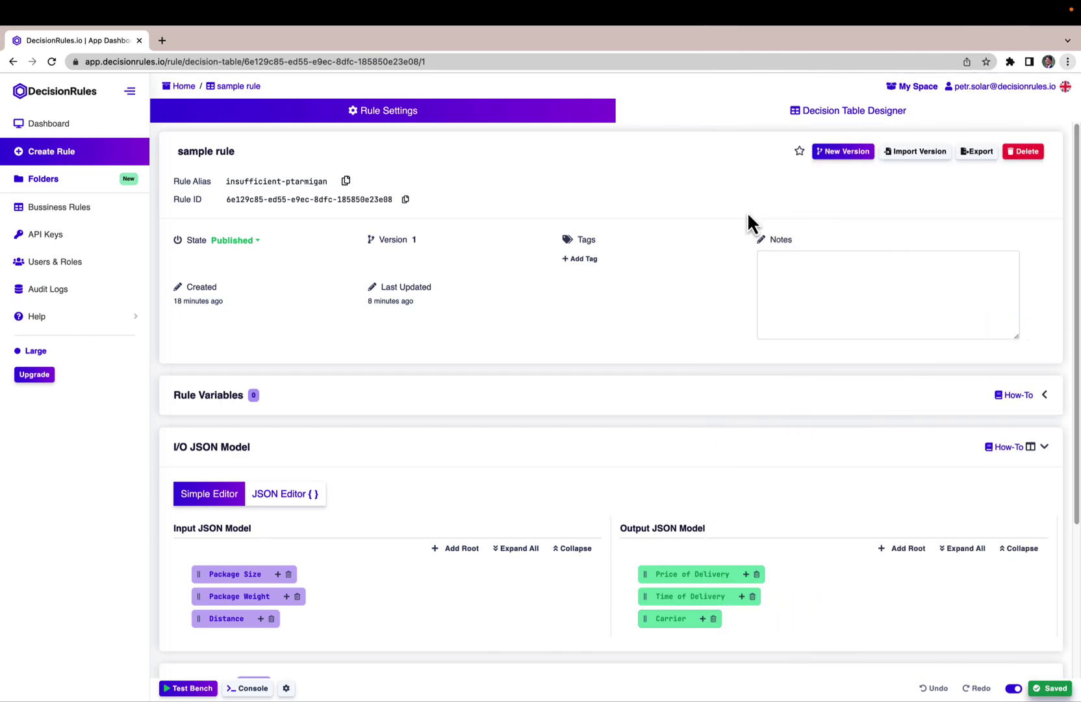
Step: Bind three condition columns to Package Size, Package Weight and Distance, and add a second result column
left_click(826, 119)
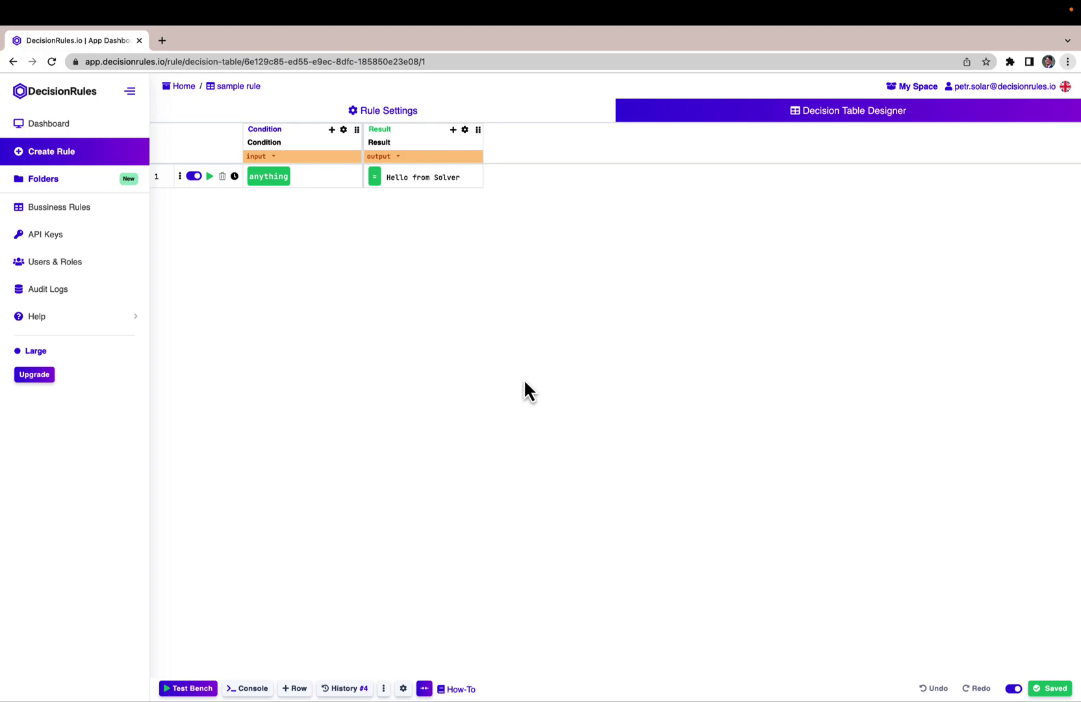
left_click(333, 130)
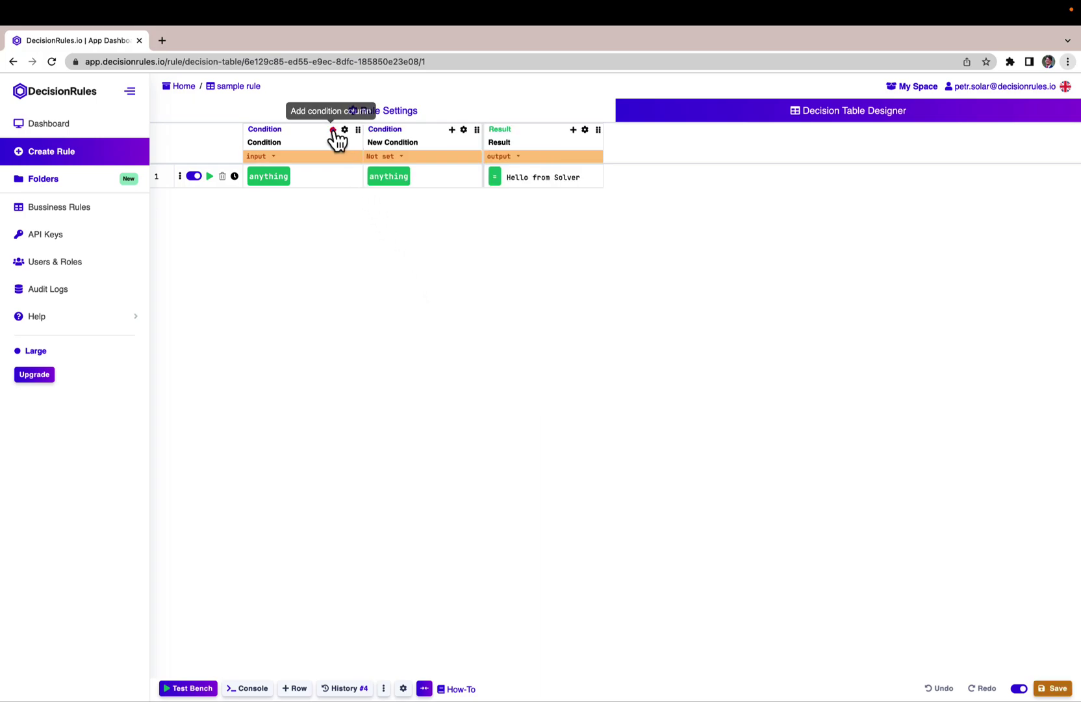
left_click(453, 130)
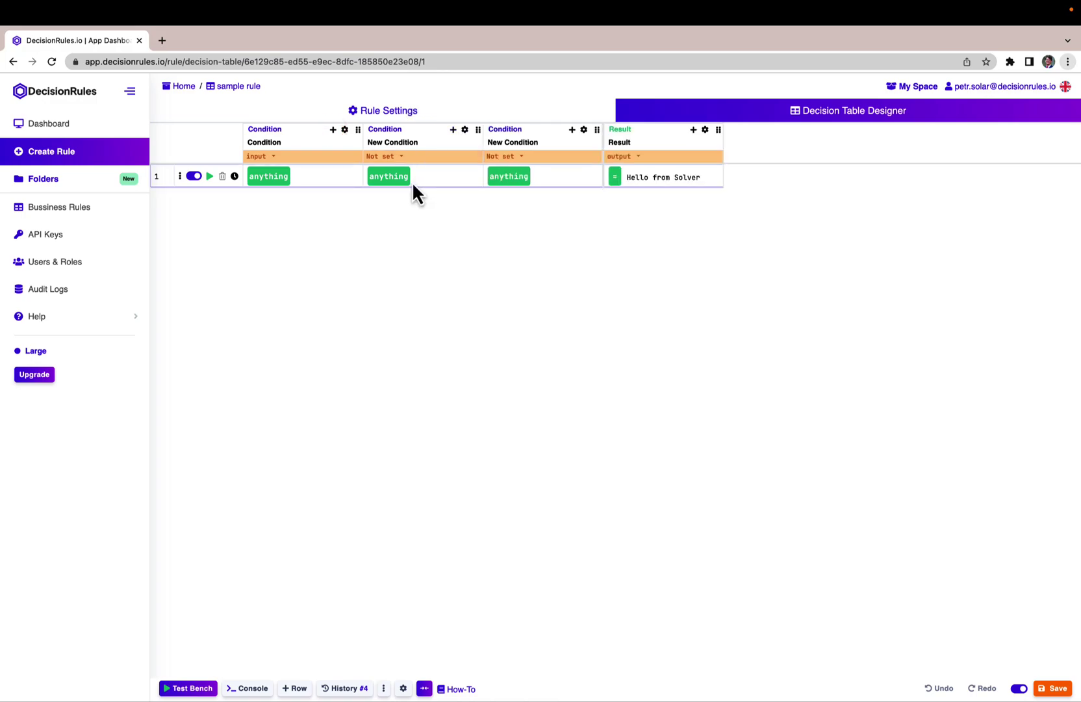
left_click(319, 159)
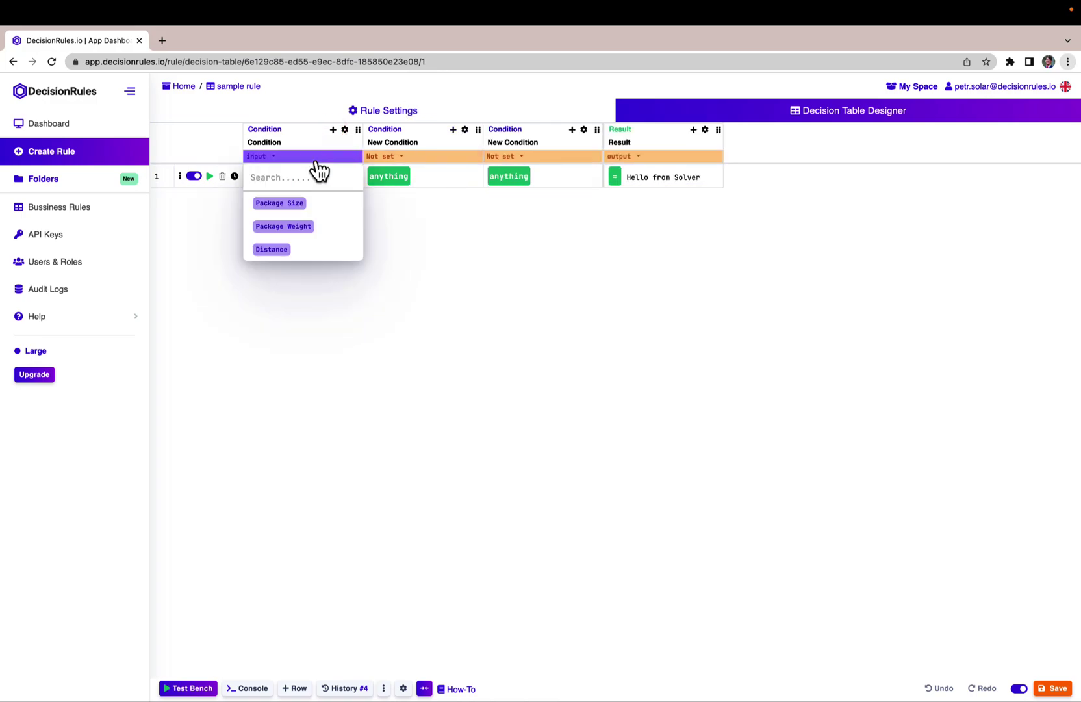
left_click(299, 203)
left_click(384, 158)
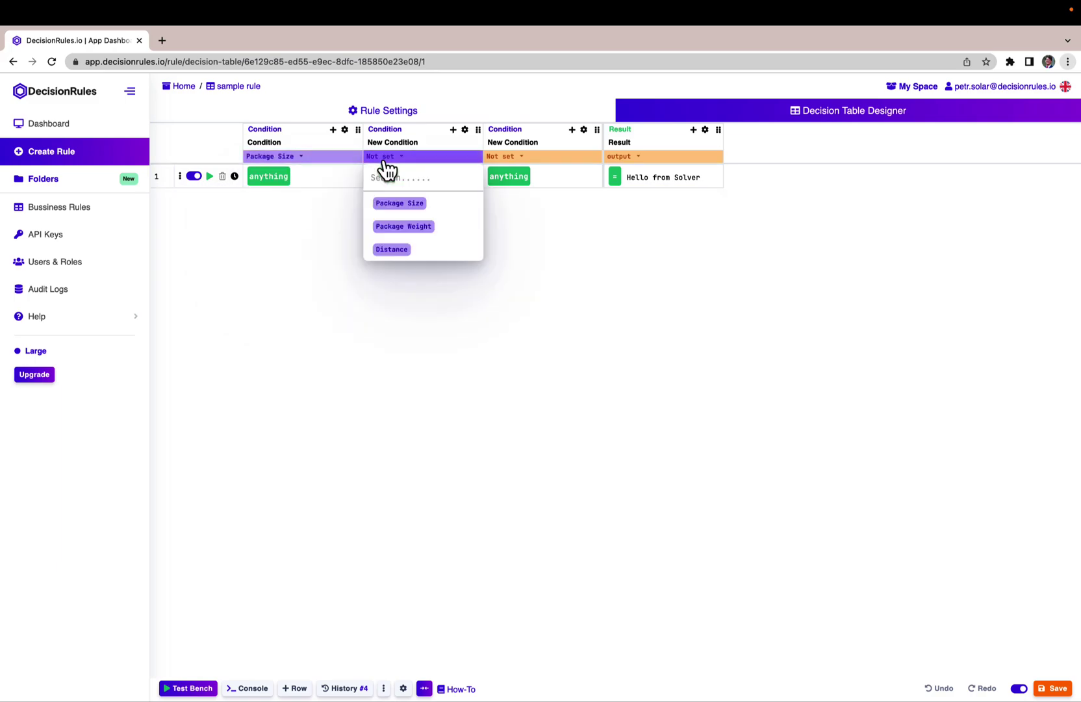
left_click(422, 228)
left_click(519, 159)
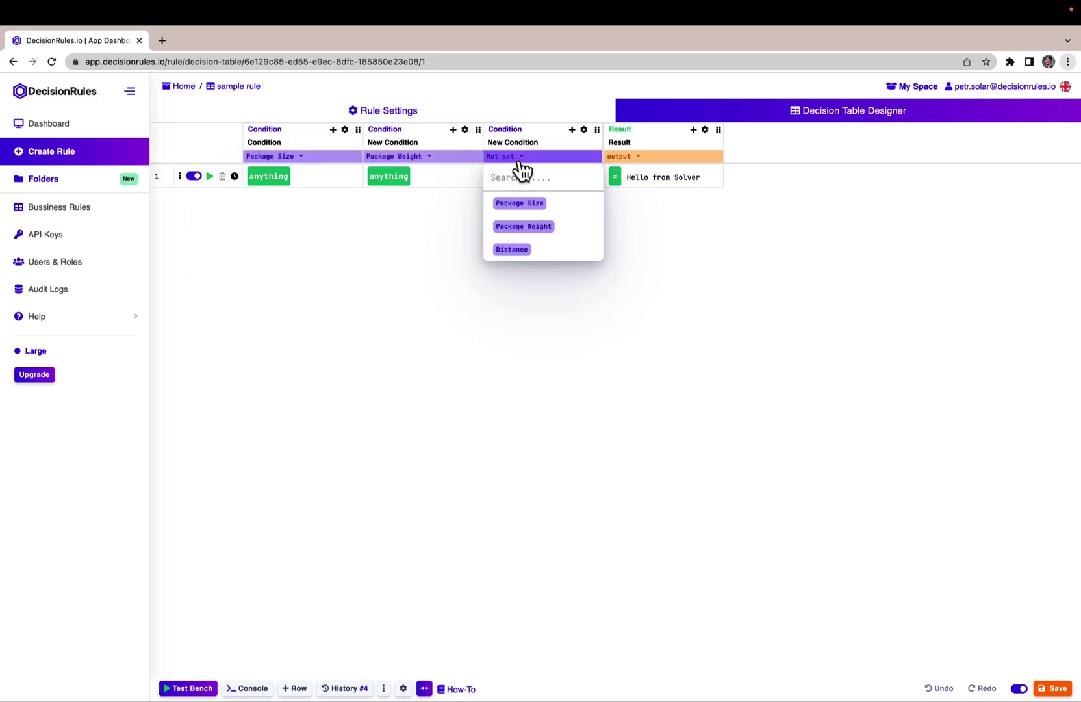
left_click(524, 248)
left_click(694, 131)
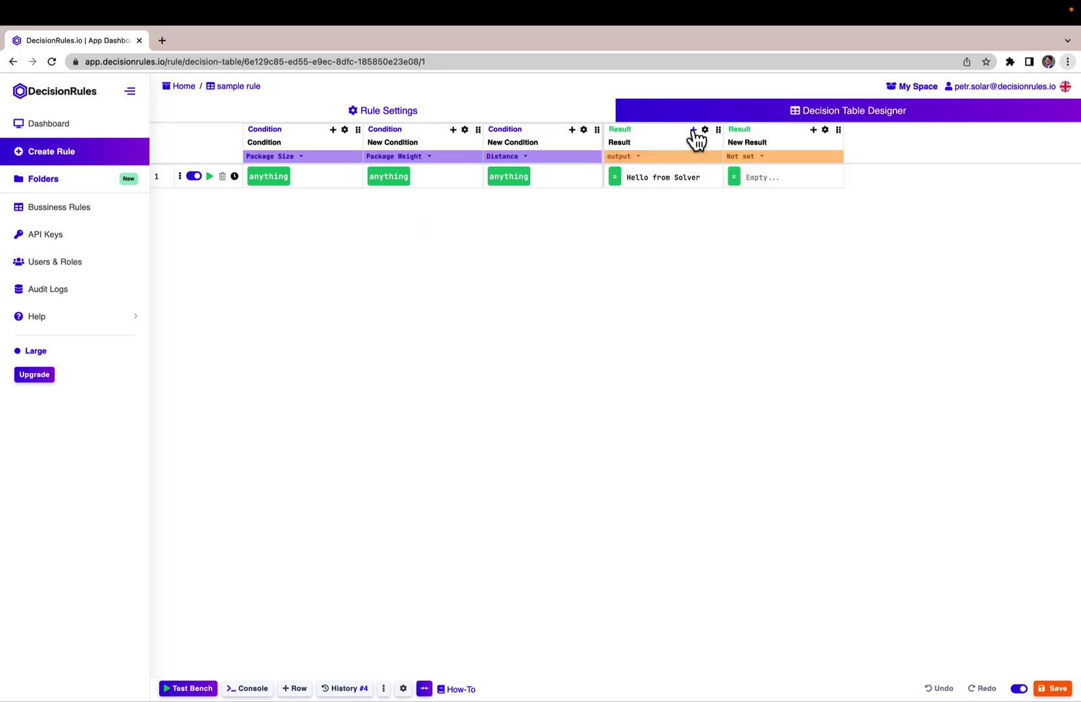
Step: Bind the three result columns to Price of Delivery, Time of Delivery and Carrier
left_click(813, 130)
left_click(678, 158)
left_click(676, 202)
left_click(754, 158)
left_click(771, 226)
left_click(889, 159)
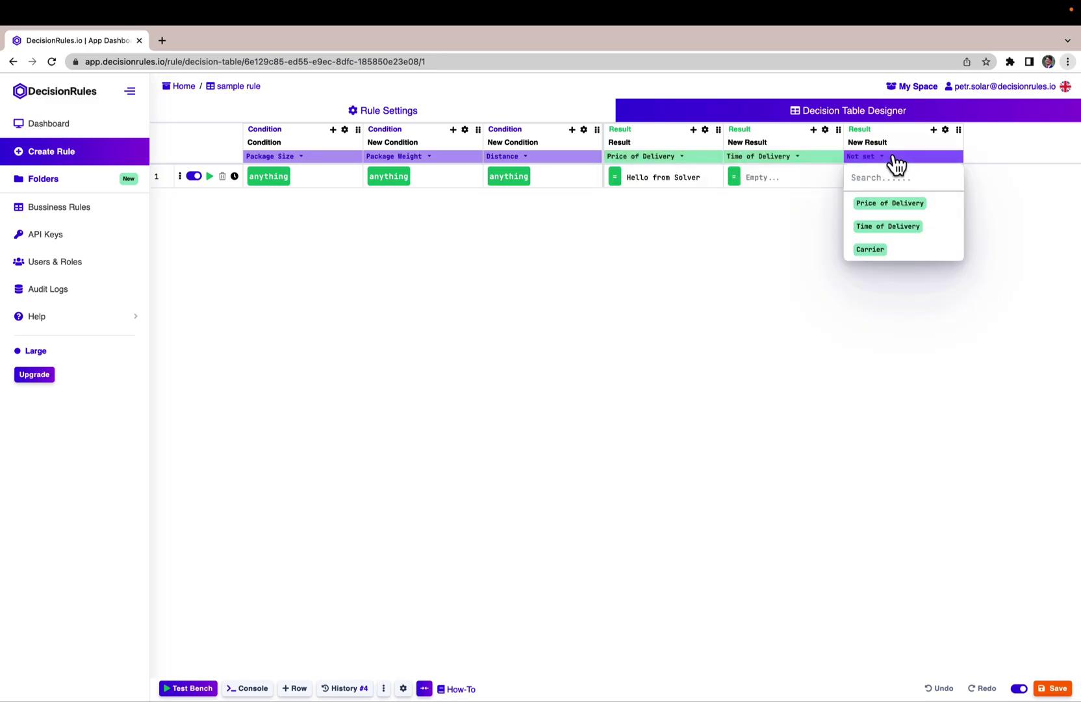
left_click(871, 252)
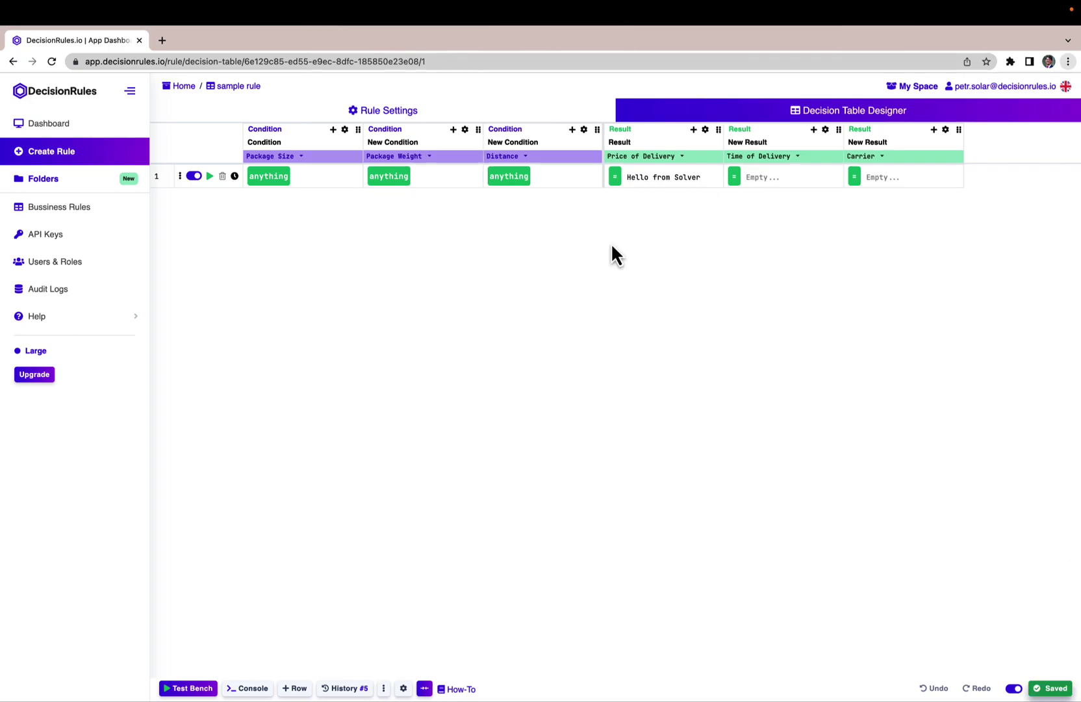
Step: Add a duplicate Distance condition column, then undo it
left_click(572, 130)
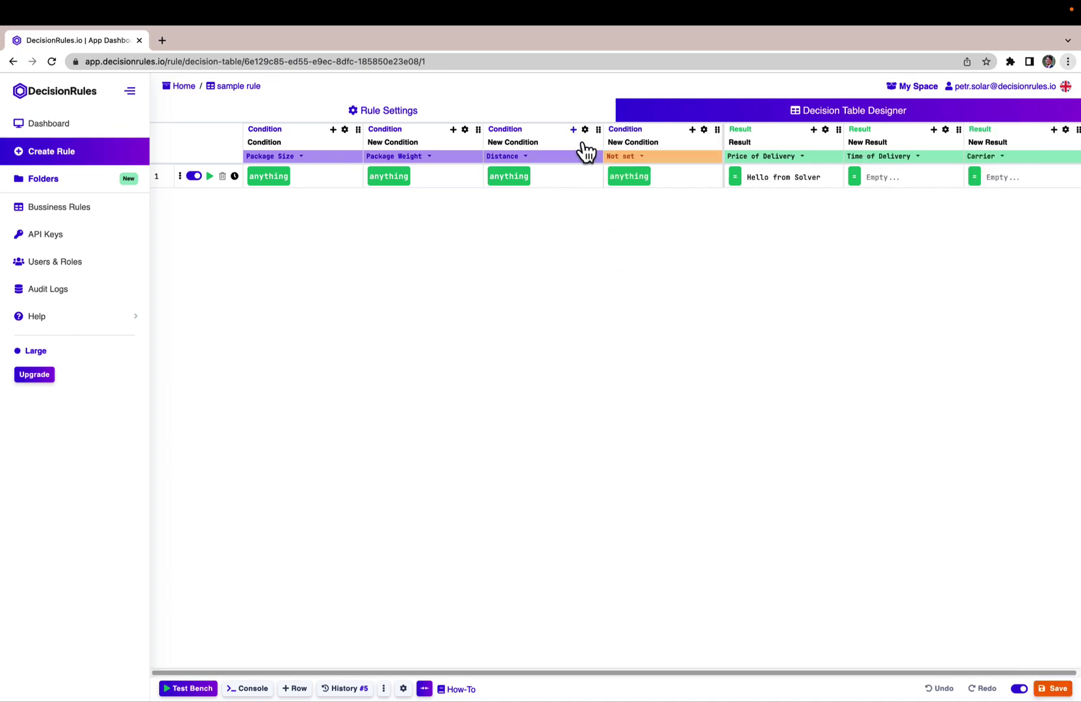
left_click(637, 161)
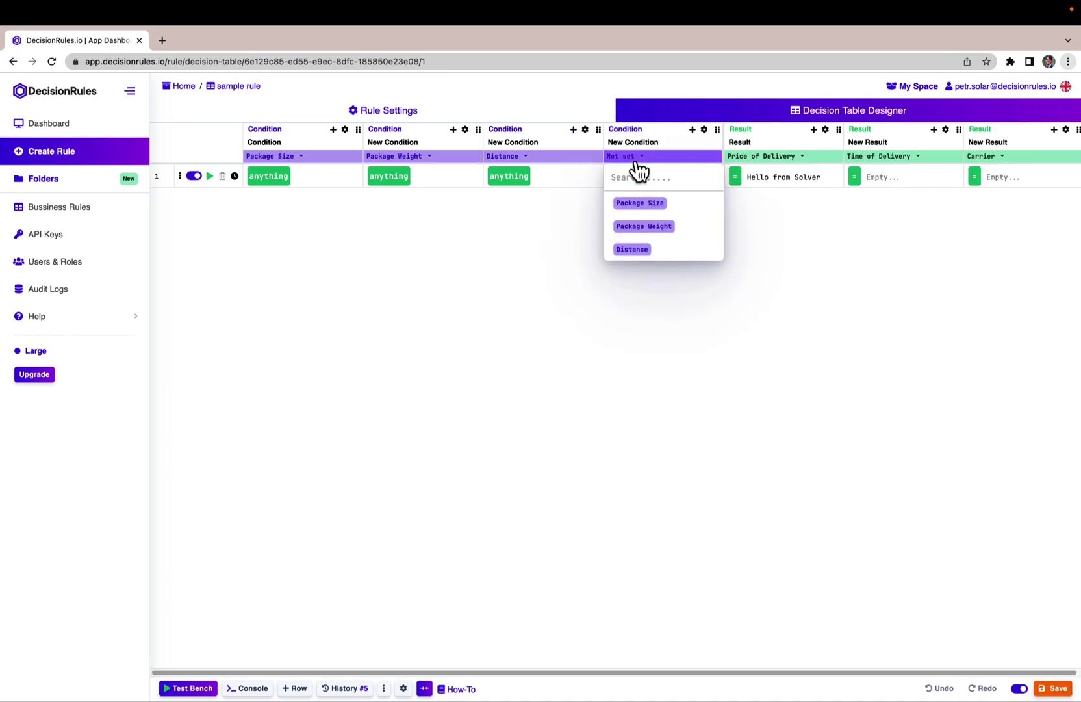
left_click(633, 251)
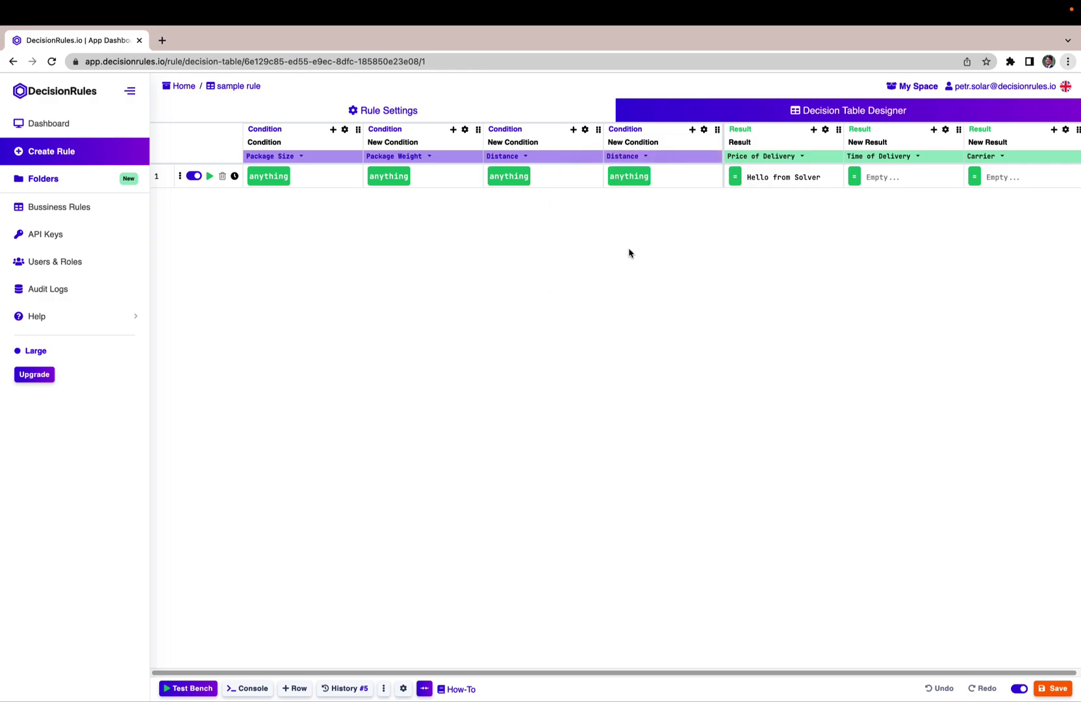
key("ctrl+z")
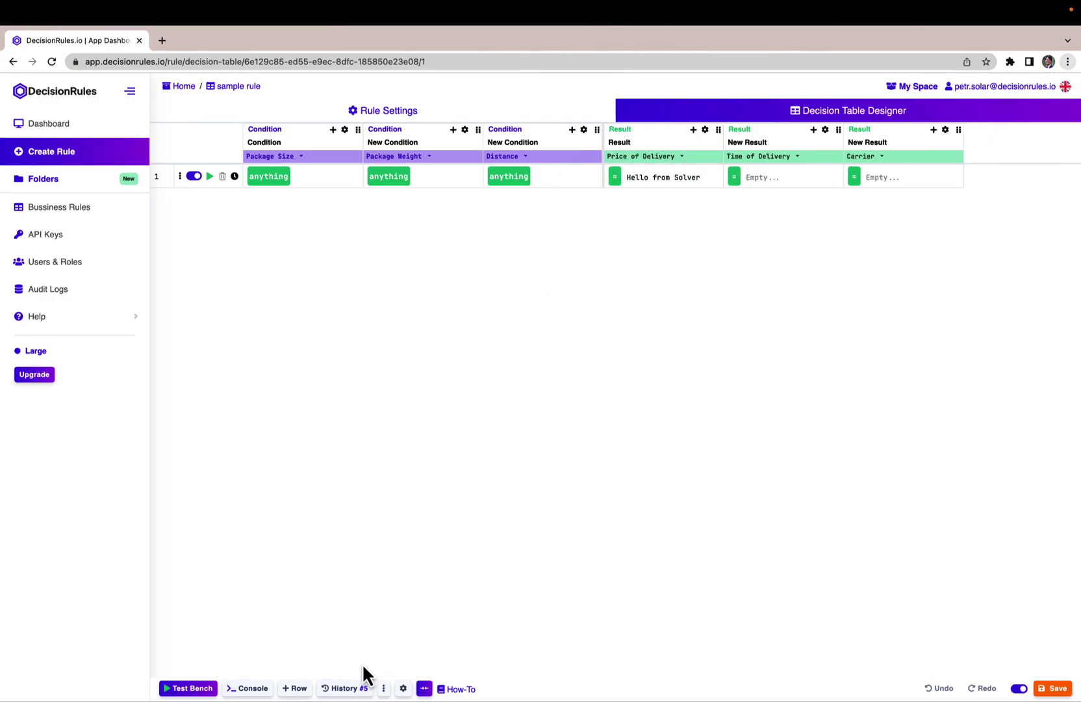
Step: Add three rule rows so the table has four rows
left_click(297, 690)
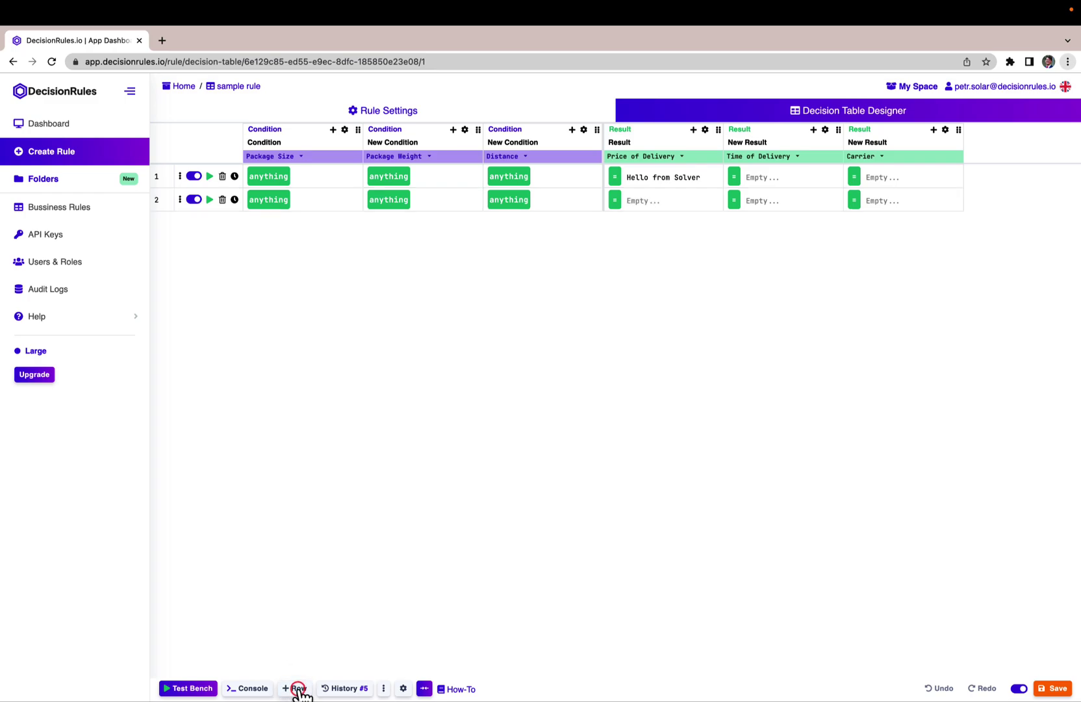
left_click(298, 690)
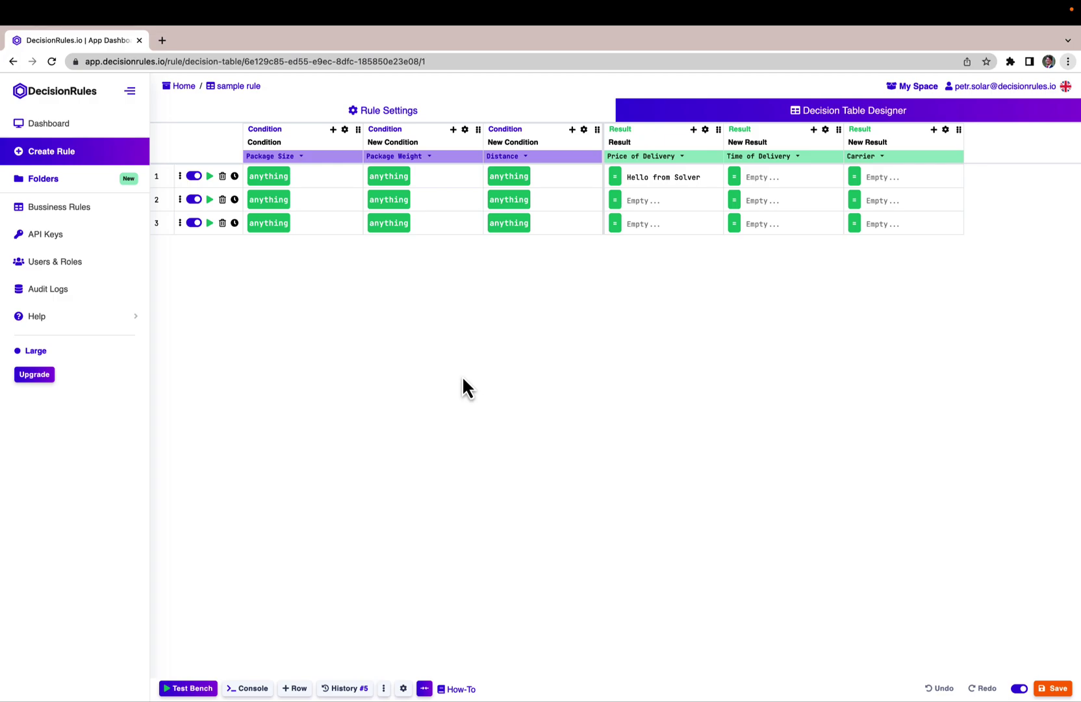
left_click(297, 688)
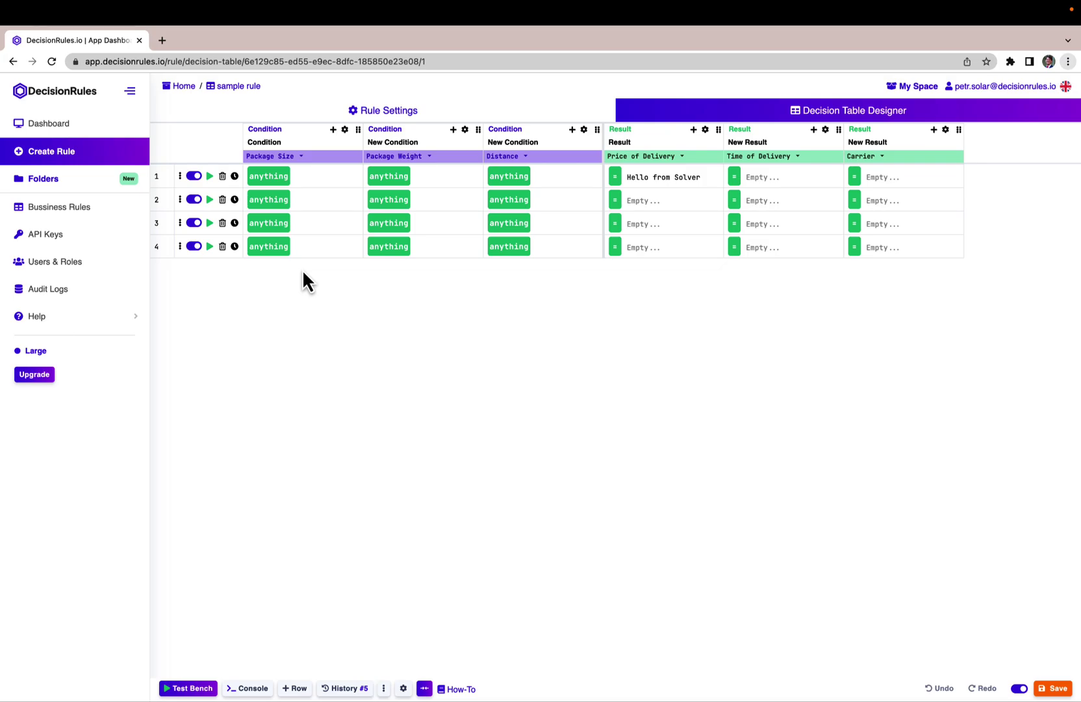
Step: Set row 1's conditions to size = 30, weight = 250, distance = 100
left_click(274, 180)
left_click(340, 219)
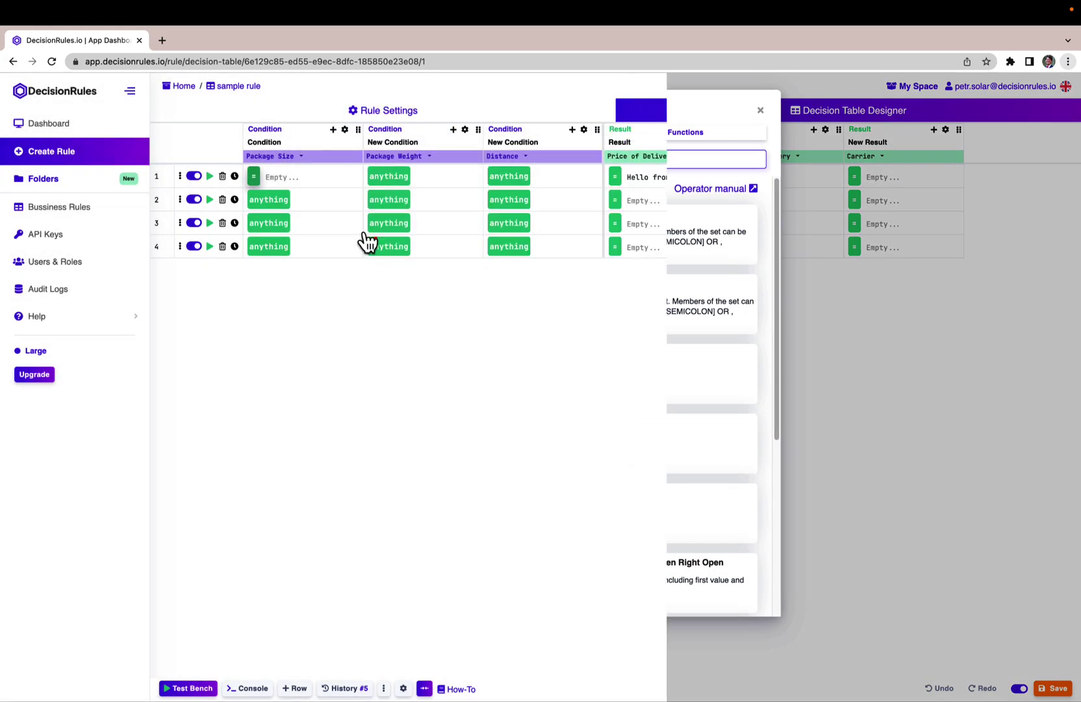
type("30")
left_click(422, 188)
type("250")
left_click(561, 187)
left_click(583, 185)
type("100")
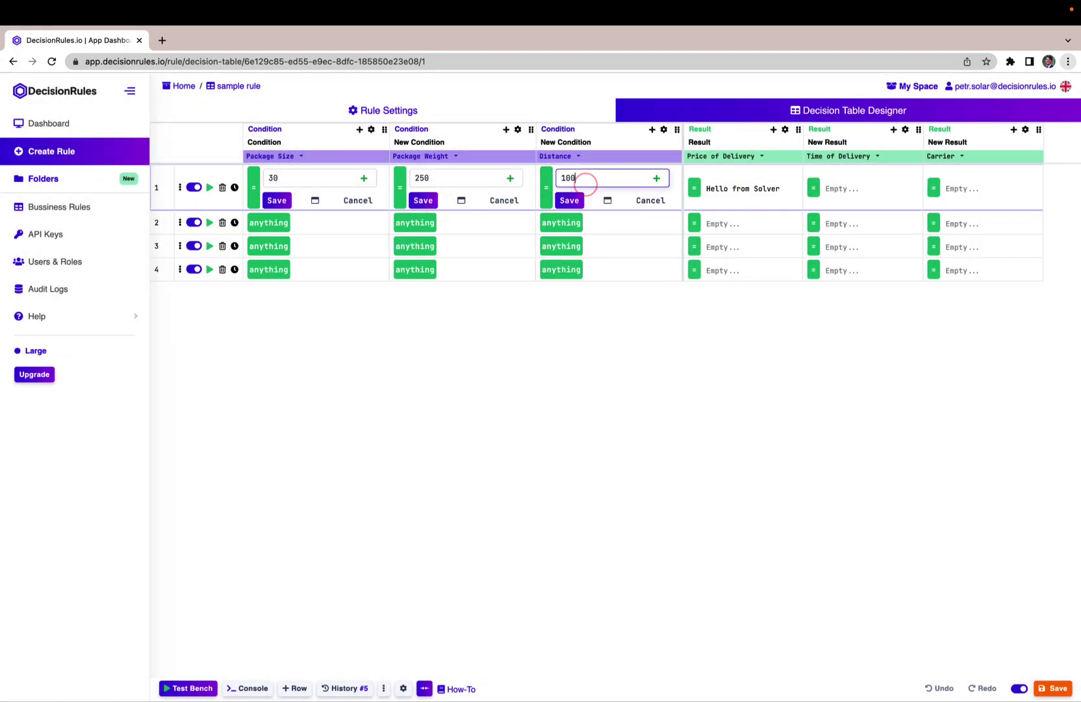
left_click(569, 200)
left_click(423, 199)
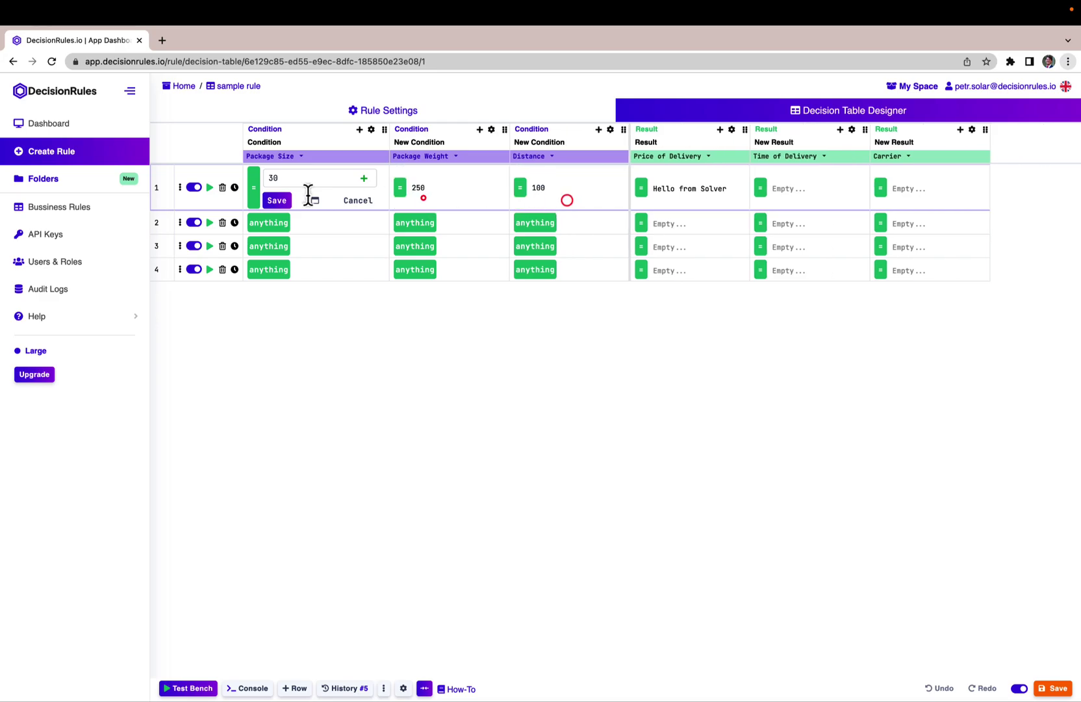
left_click(279, 198)
left_click(1051, 688)
Step: Set row 2's conditions to size = 50, weight = 500, distance = 300
left_click(280, 200)
left_click(294, 198)
type("50")
left_click(422, 210)
type("500")
left_click(561, 211)
left_click(425, 227)
left_click(573, 208)
type("300")
left_click(569, 224)
left_click(423, 224)
left_click(277, 223)
Step: Set row 3's conditions to size = 70, weight = 750, distance ≥ 500, and delete row 4
left_click(269, 236)
left_click(422, 246)
type("70")
left_click(415, 234)
left_click(422, 225)
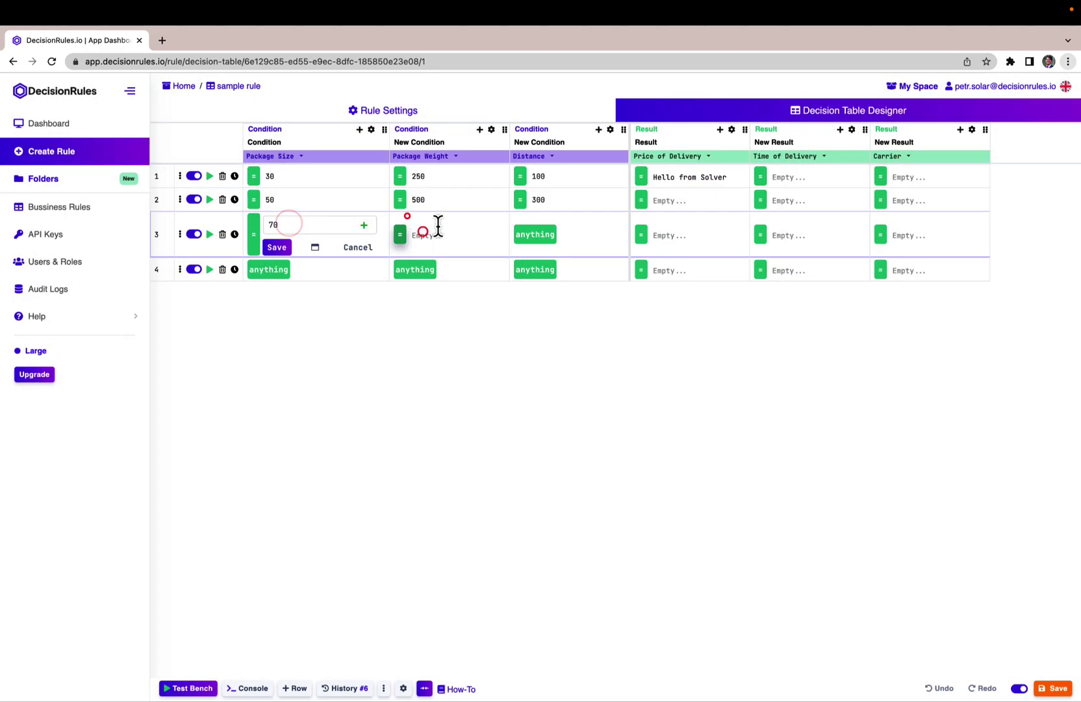
type("750")
left_click(561, 234)
left_click(442, 237)
left_click(546, 234)
left_click(433, 369)
type("500")
left_click(576, 246)
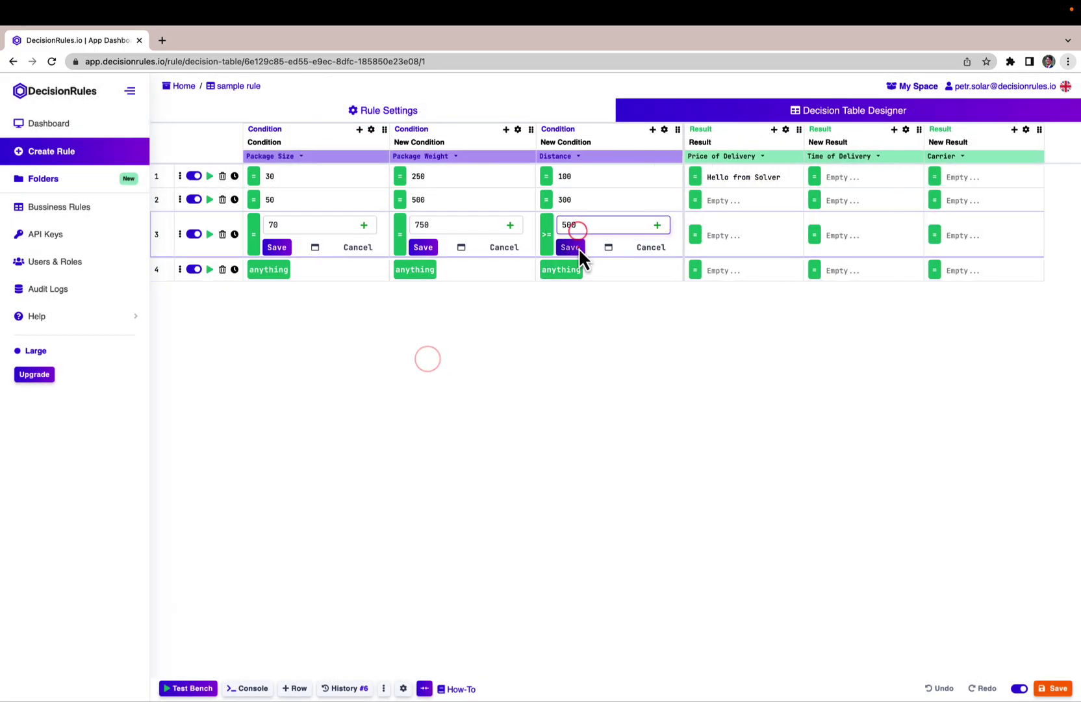
left_click(424, 246)
left_click(273, 246)
left_click(223, 245)
left_click(603, 427)
Step: Give row 1 the results price 20, time 12, carrier DHL
left_click(664, 176)
type("20")
left_click(763, 181)
type("12")
key("Return")
left_click(889, 177)
type("DHL")
key("Return")
Step: Give row 2 the results price 40, time 24, carrier PPL
left_click(671, 200)
type("40")
key("Return")
left_click(792, 203)
type("24")
key("Return")
left_click(897, 197)
type("PPL")
key("Return")
Step: Give row 3 the results price 60, time 36, carrier UPS
left_click(659, 217)
type("60")
key("Return")
left_click(764, 220)
type("36")
key("Return")
left_click(889, 223)
type("UPS")
key("Return")
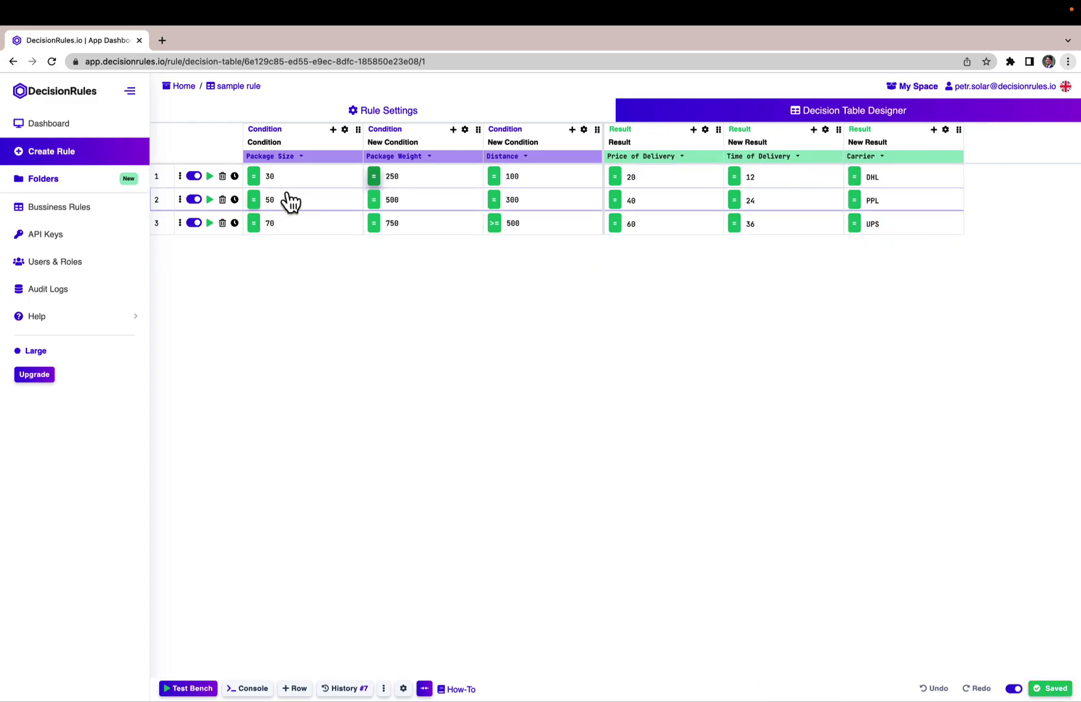
Step: Change row 1's Package Size condition from equals 30 to greater than or equal to 10
left_click(254, 174)
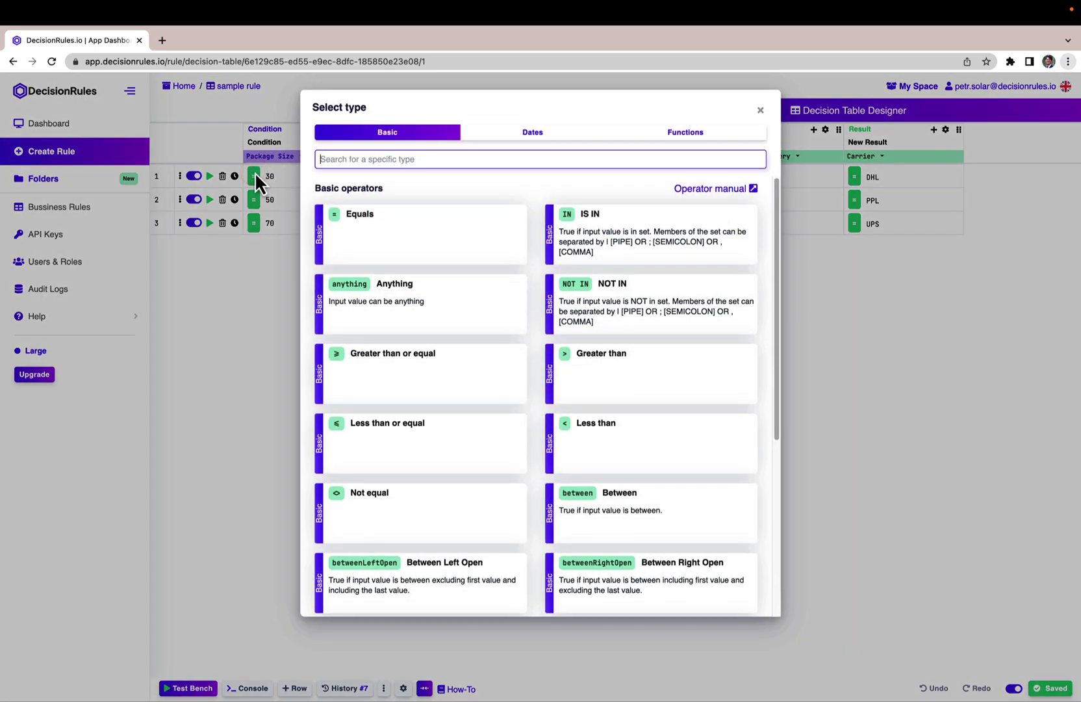
left_click(421, 373)
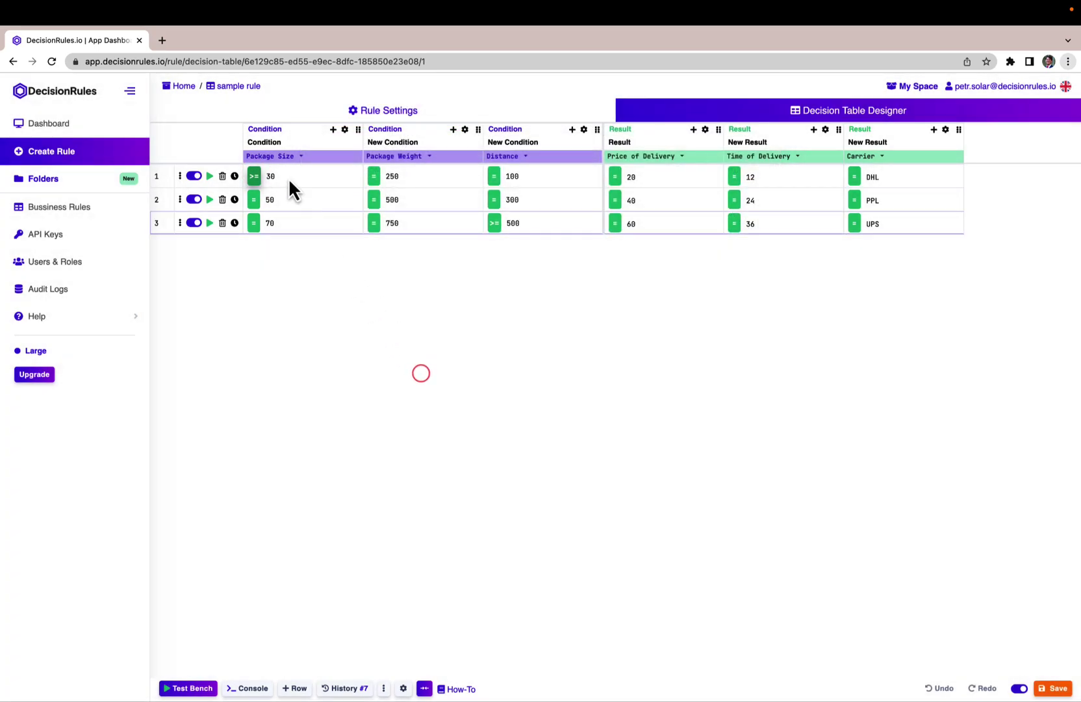
left_click(287, 176)
key("BackSpace")
key("BackSpace")
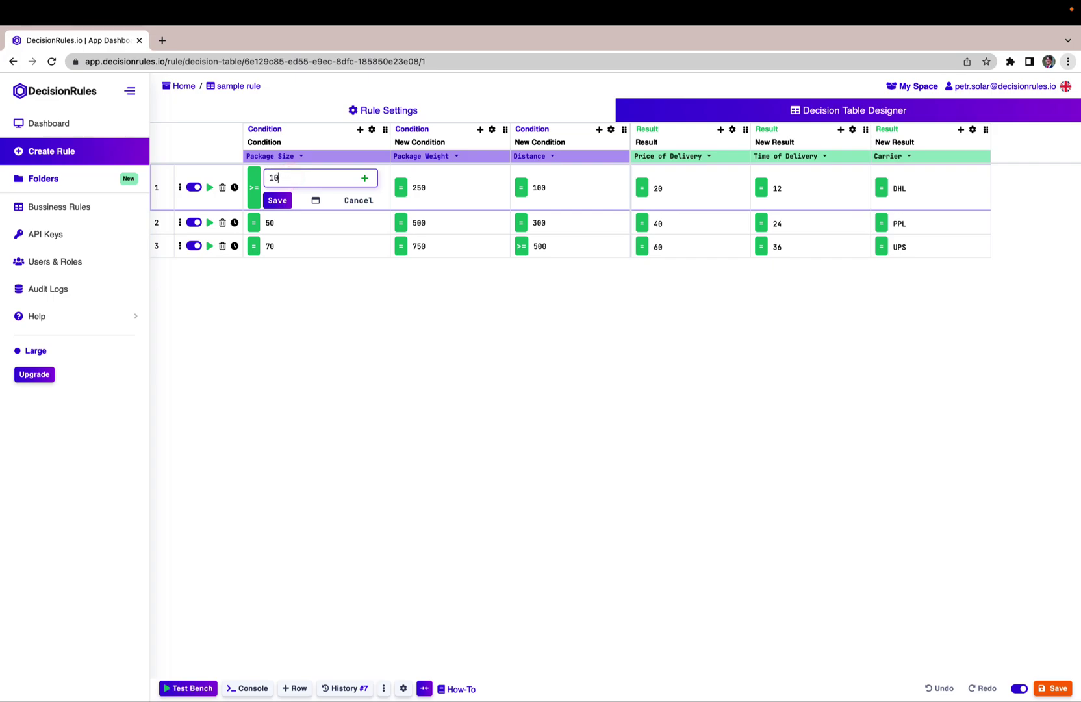
left_click(280, 200)
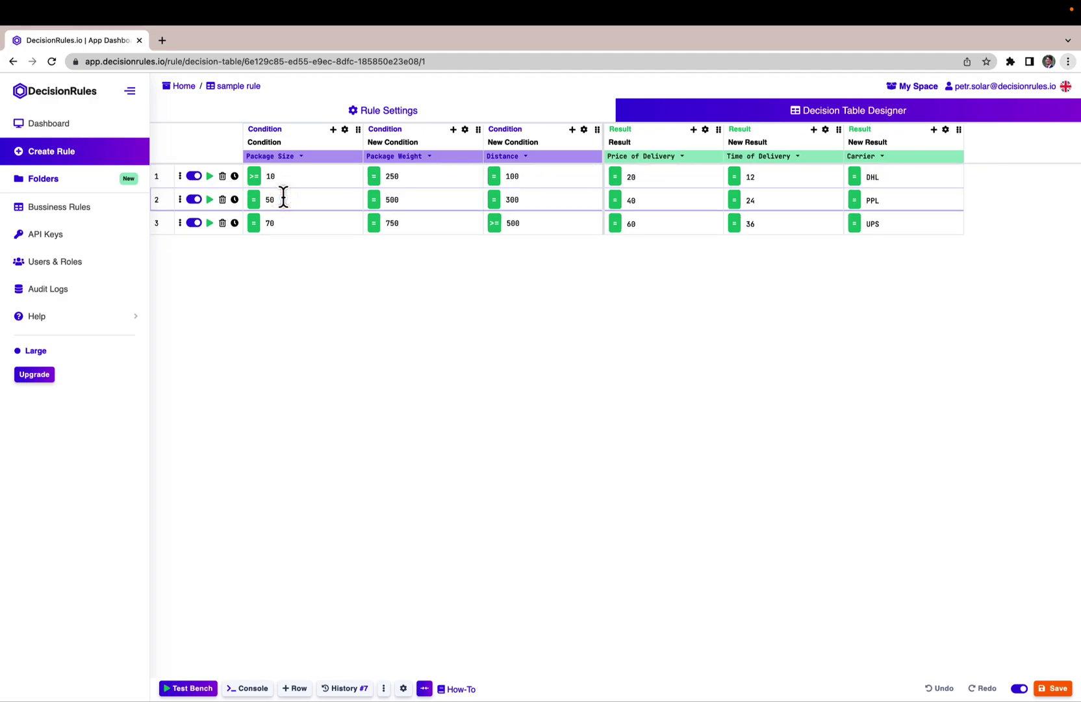
left_click(377, 177)
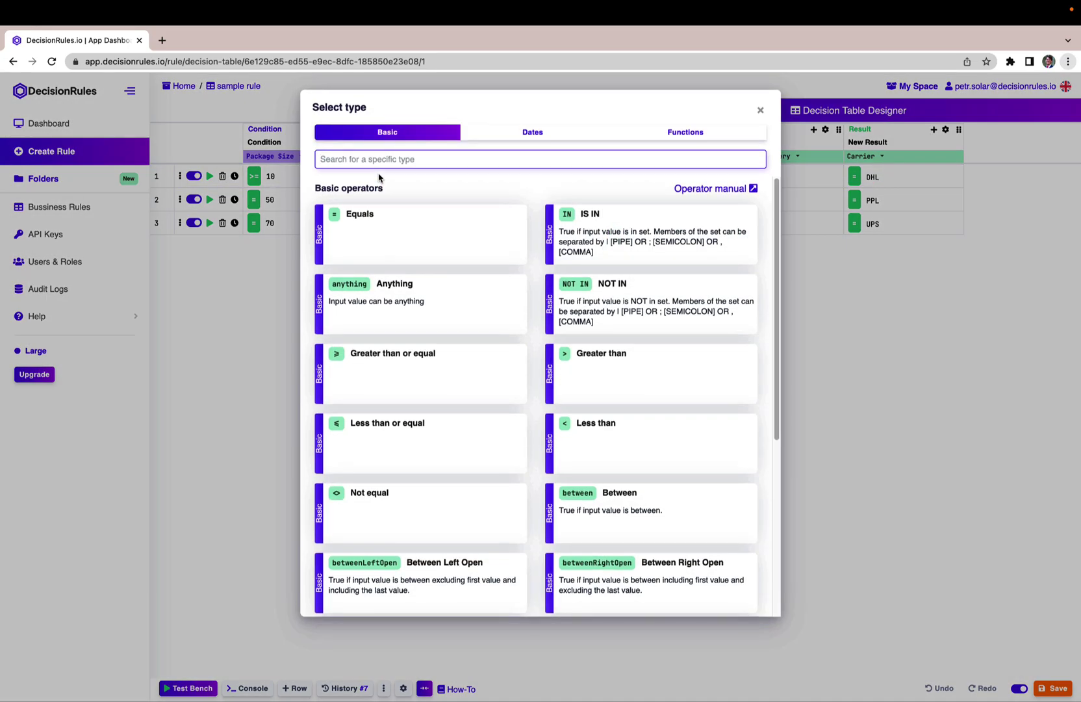
Step: Change row 1's Package Weight to a Between condition from 20 to 250 and save it
left_click(650, 510)
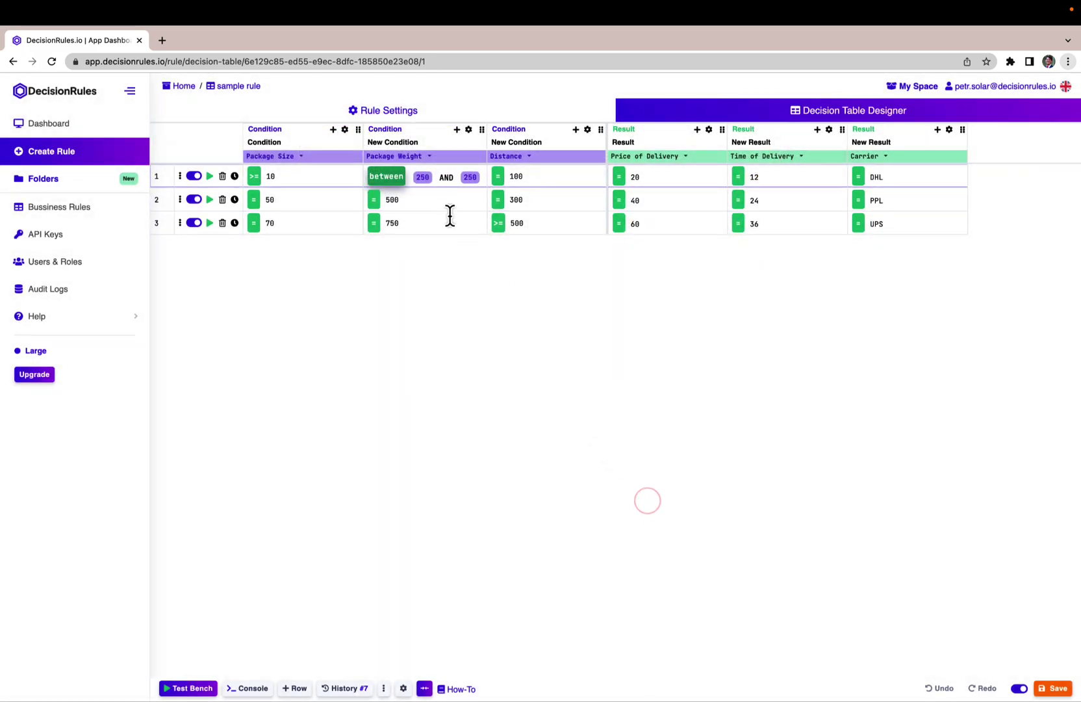
left_click(422, 176)
key("super+a")
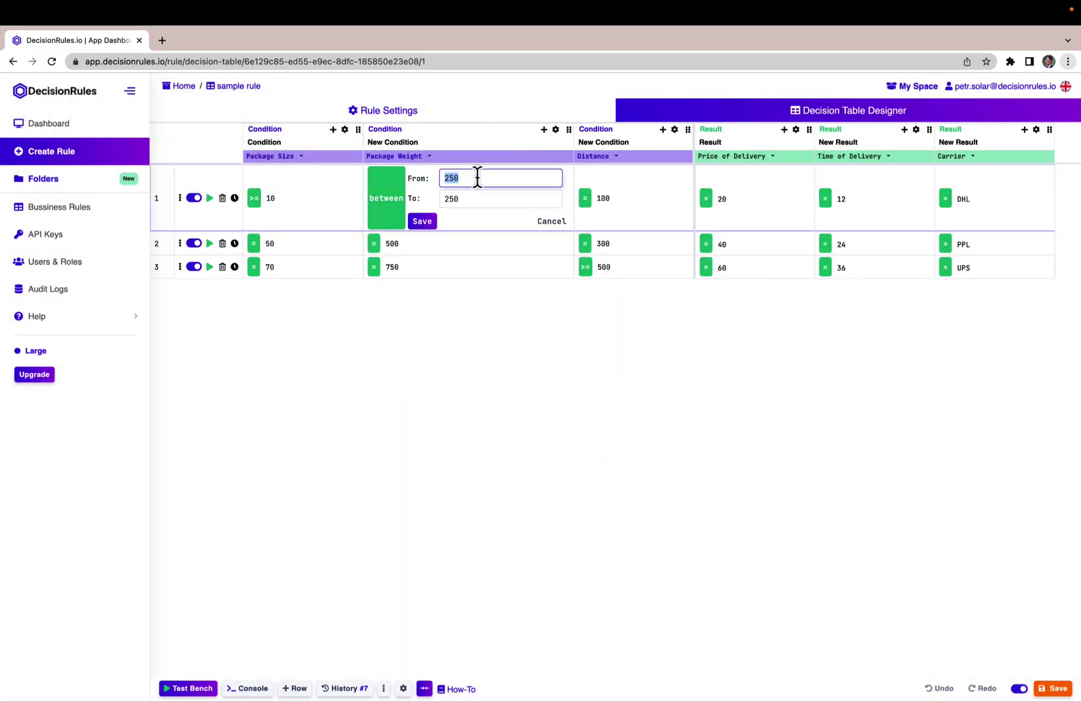
type("20")
left_click(475, 201)
key("super+a")
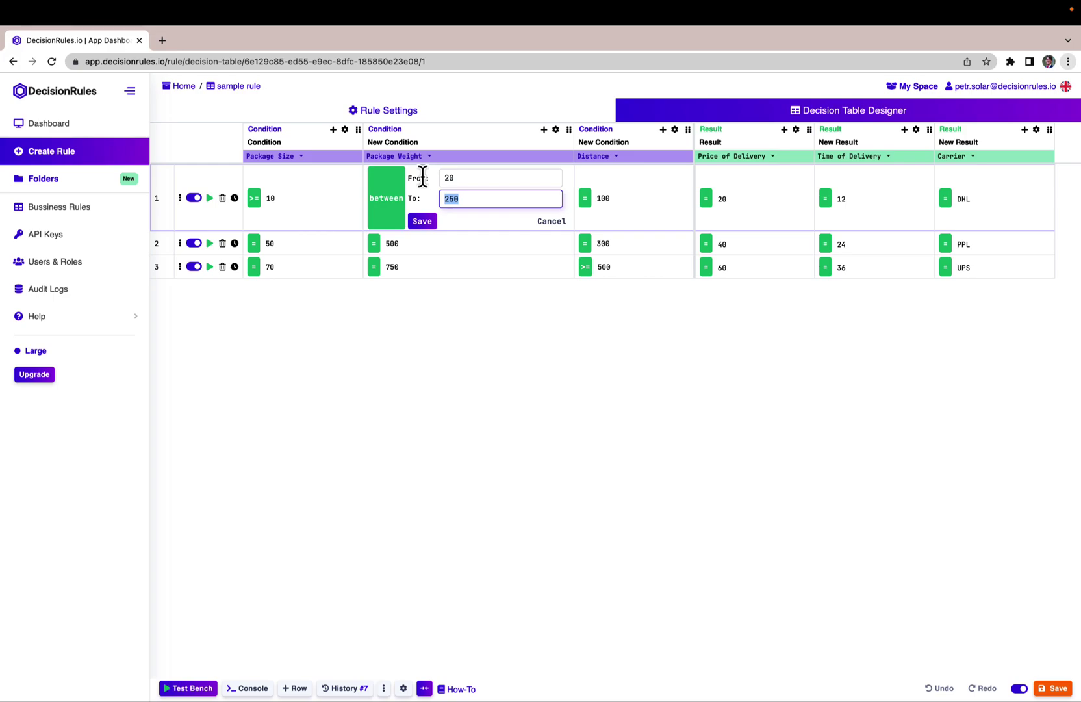
type("250")
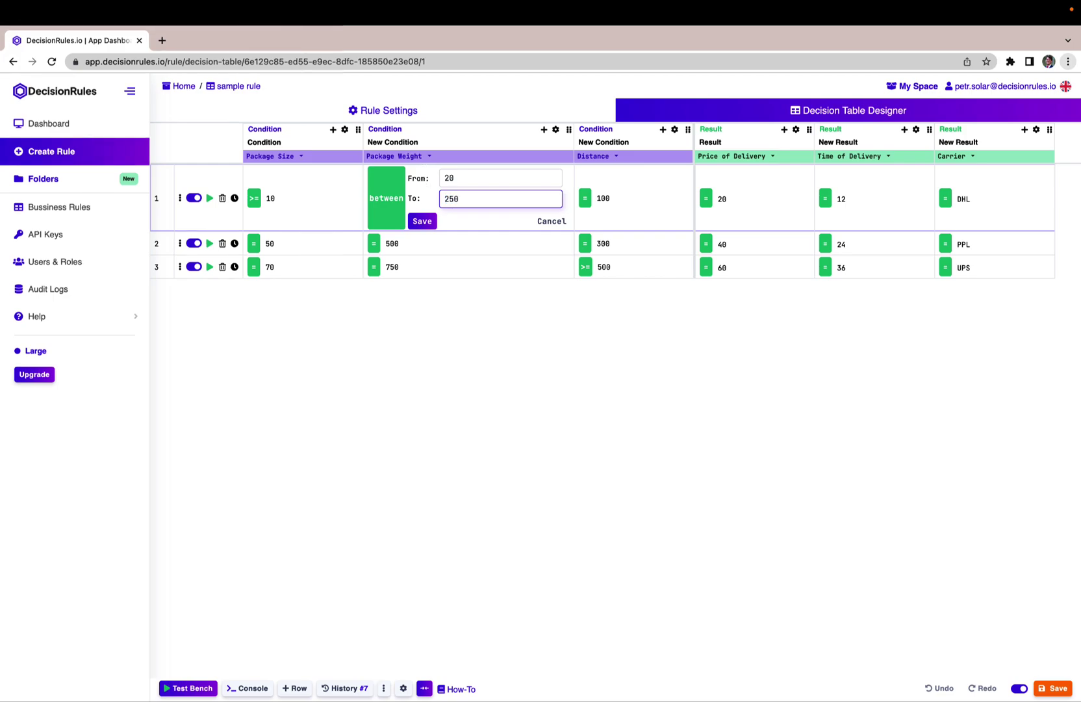
left_click(422, 221)
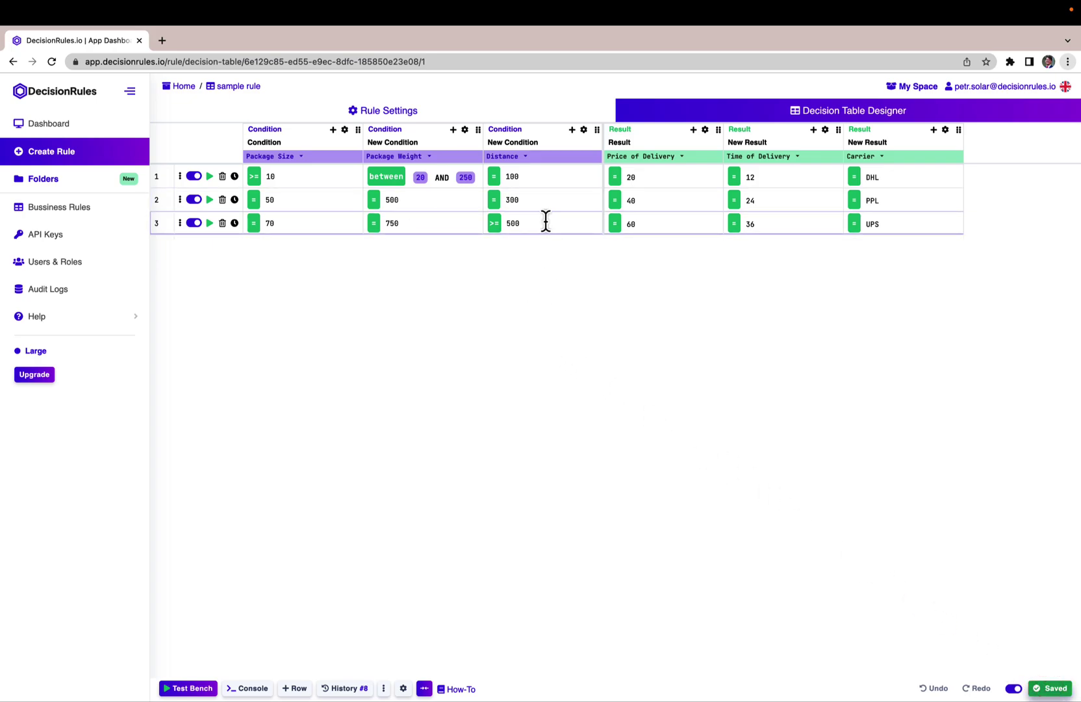
Step: Add a root attribute named Country to the Input JSON Model, save, and return to the table
left_click(383, 111)
scroll(369, 504, "down", 3)
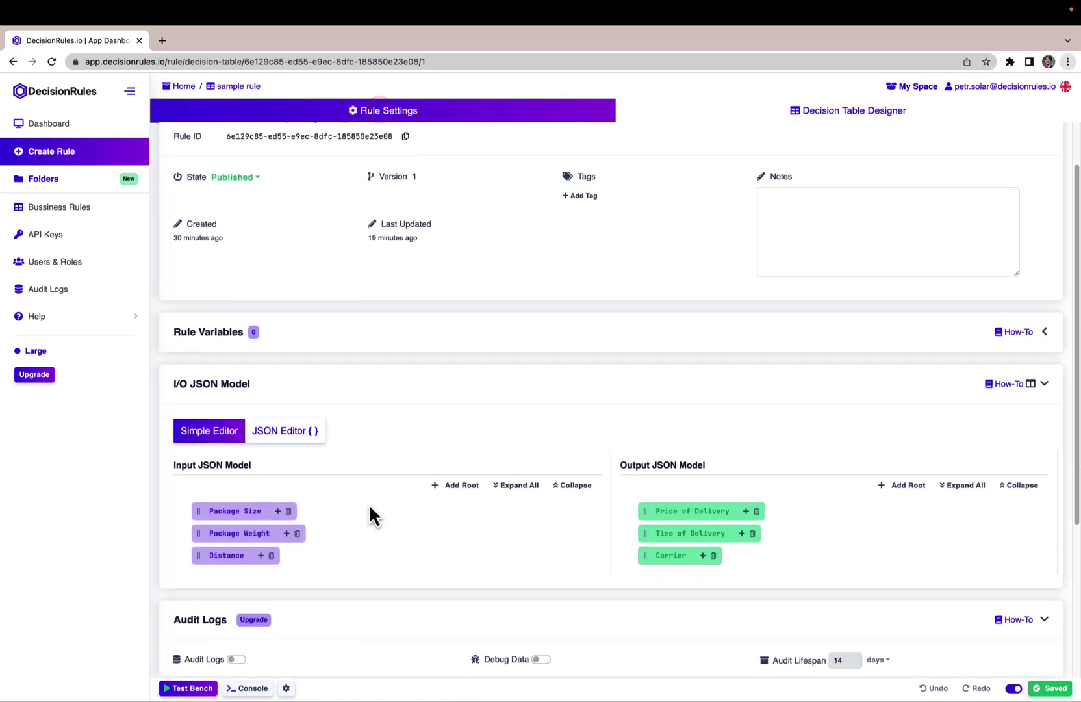
left_click(461, 466)
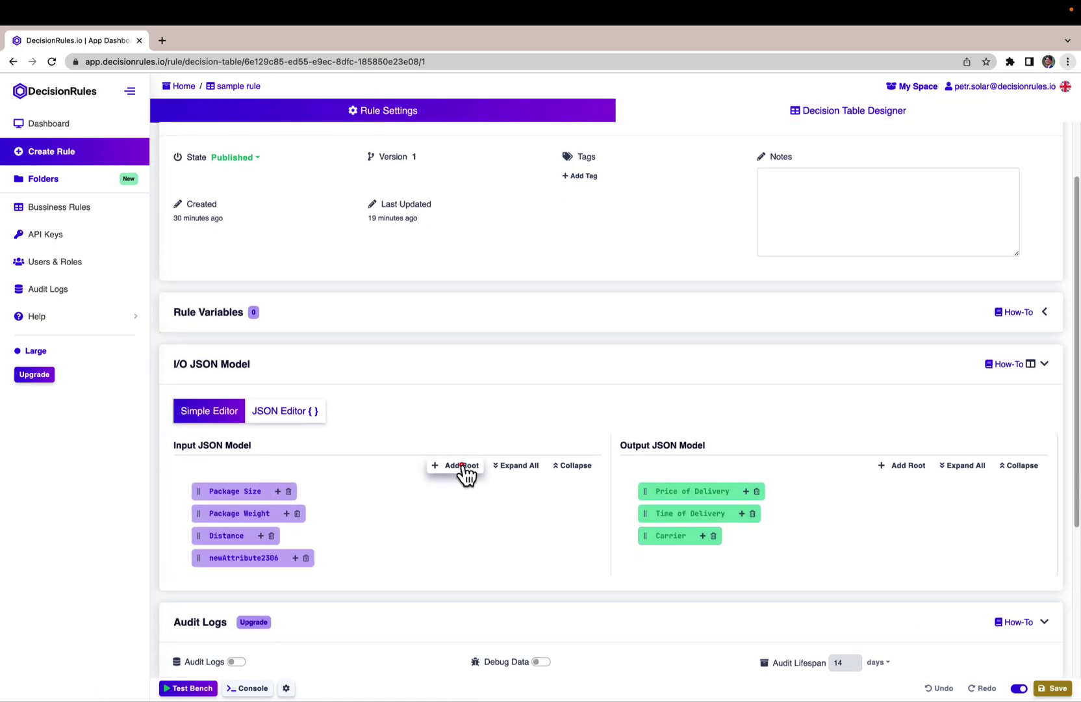
double_click(233, 558)
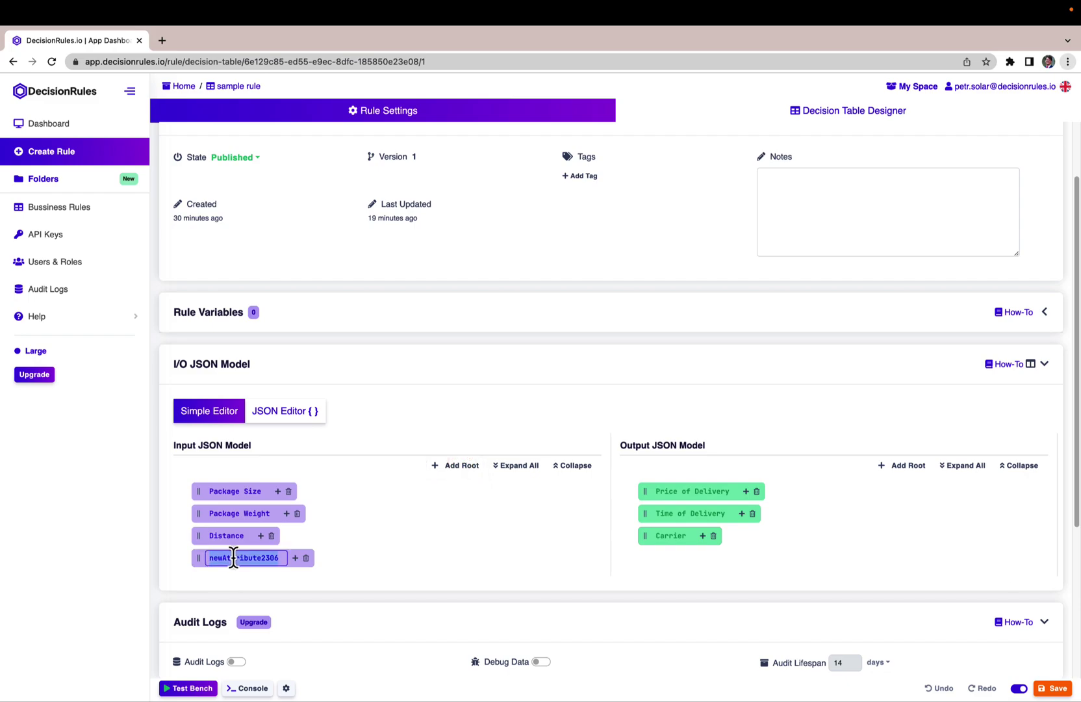
type("Country")
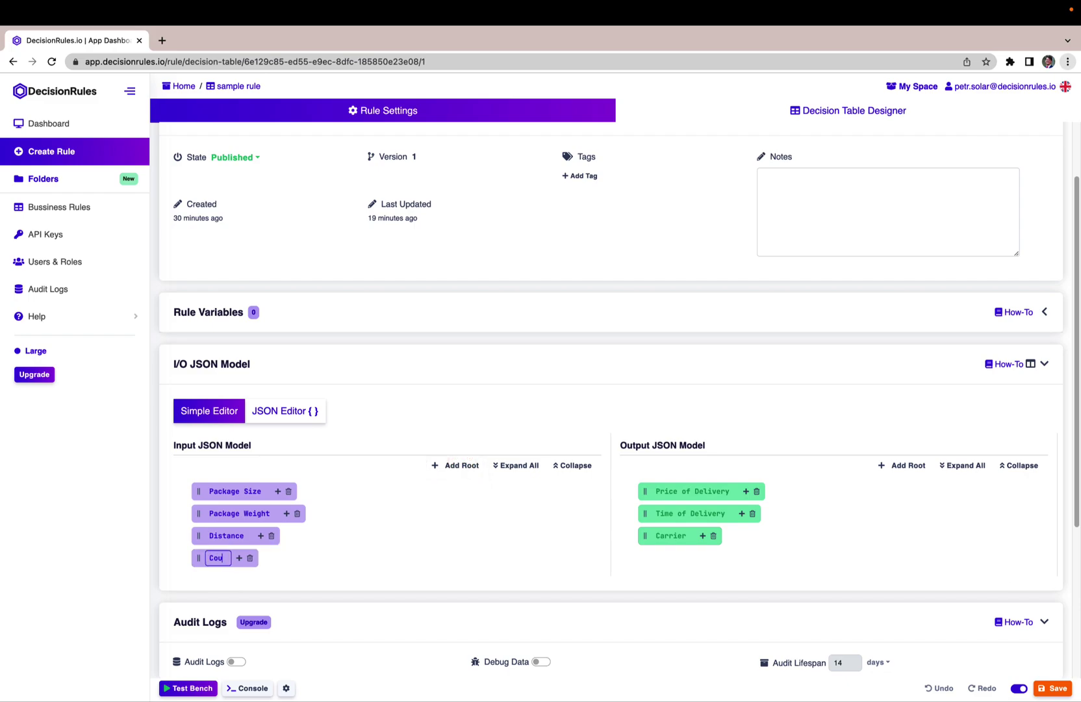
left_click(444, 393)
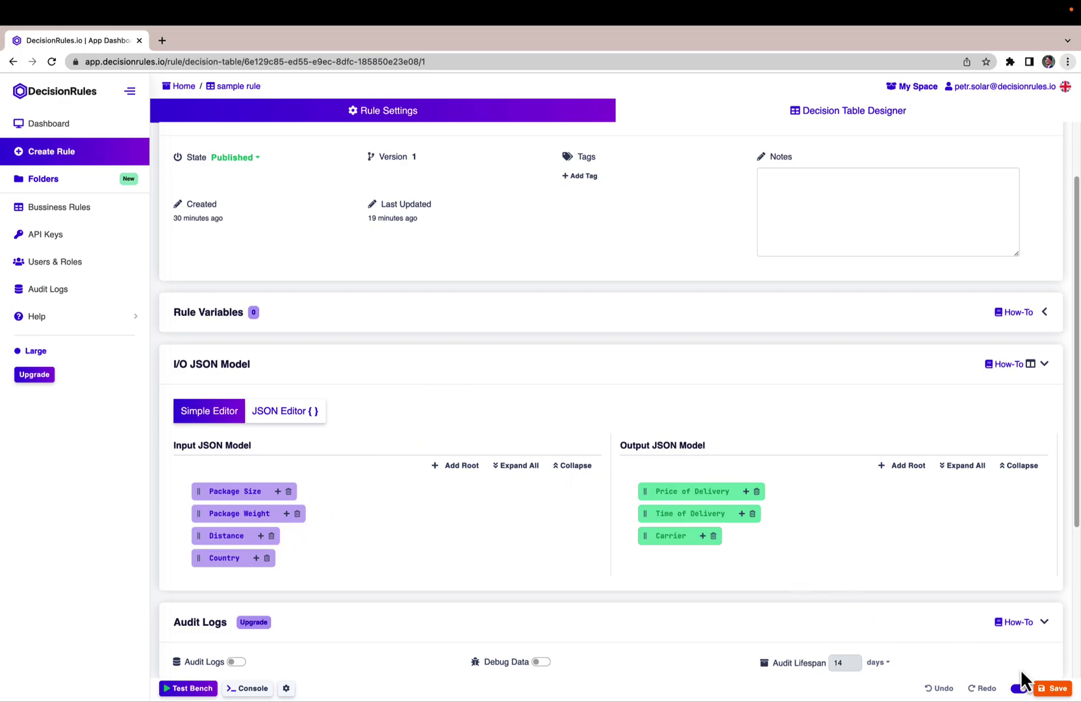
left_click(1046, 688)
left_click(798, 114)
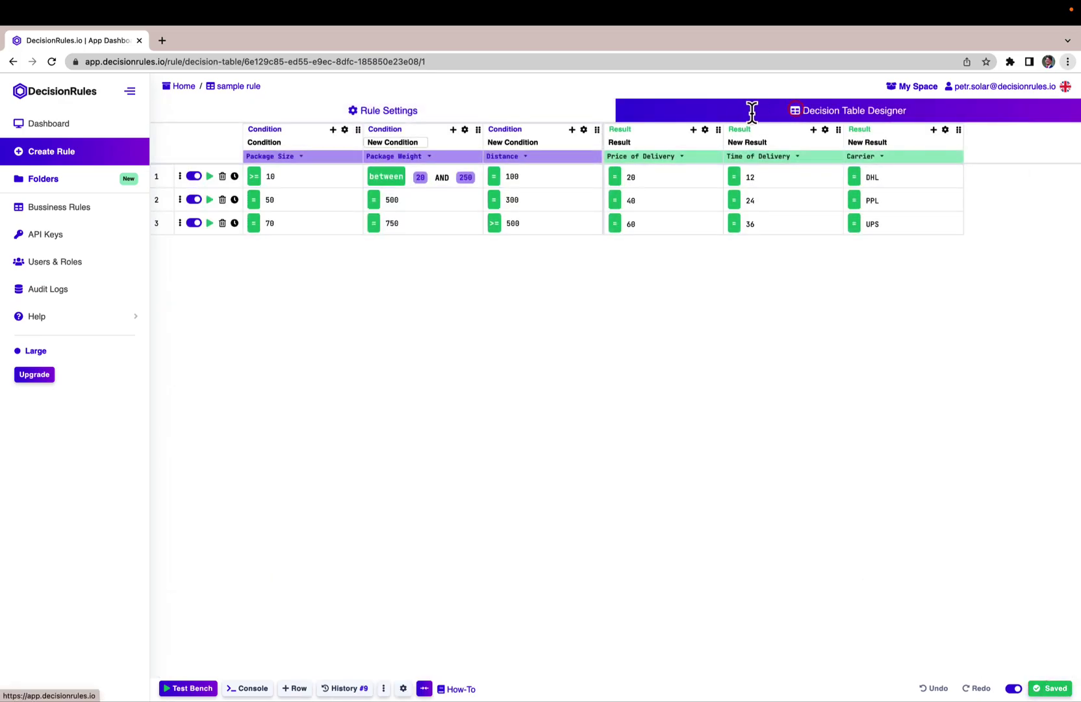
Step: Add a Country condition column after Distance, with row 1 set to IN UK, US, GER, SWE
left_click(572, 129)
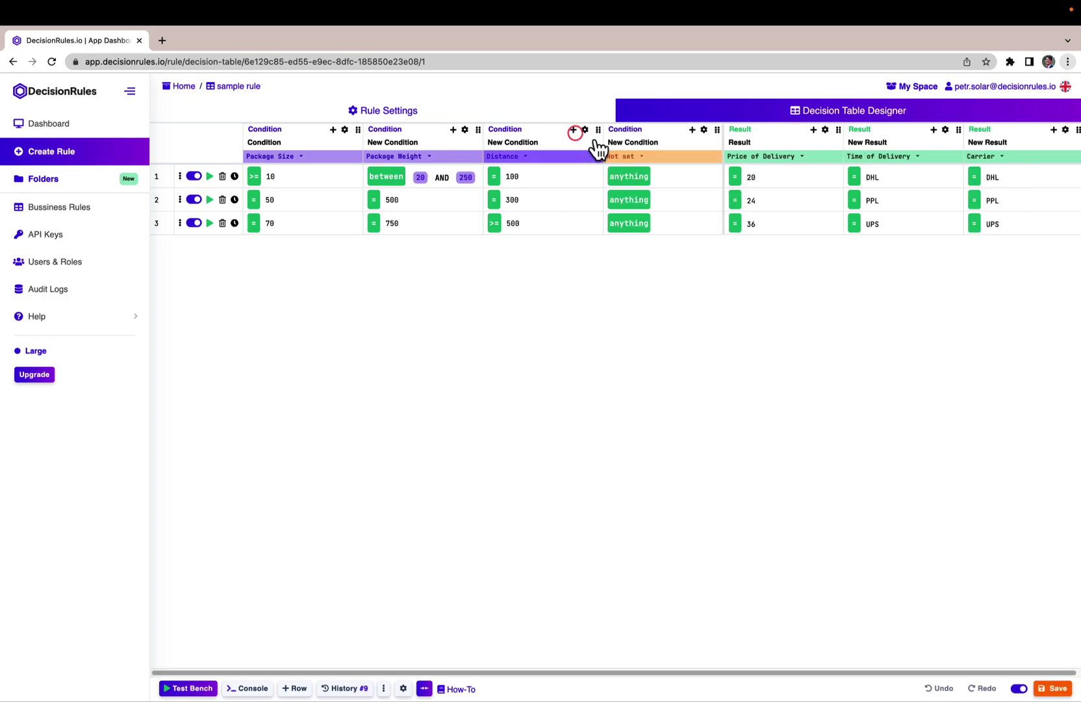
left_click(641, 157)
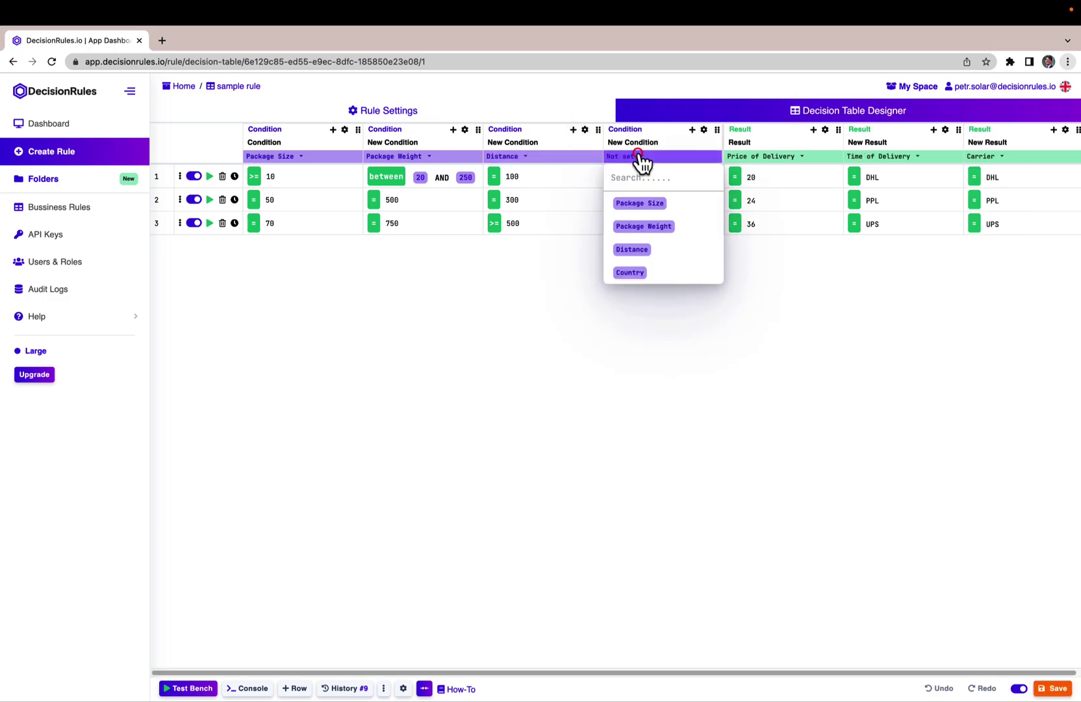
left_click(630, 273)
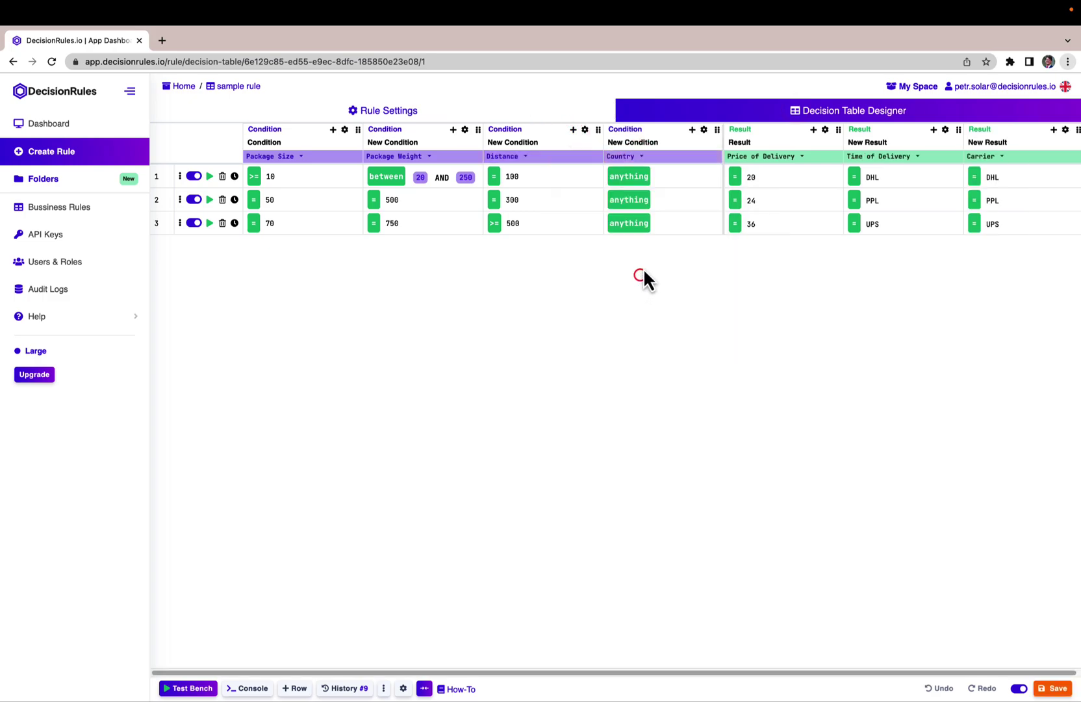
left_click(628, 186)
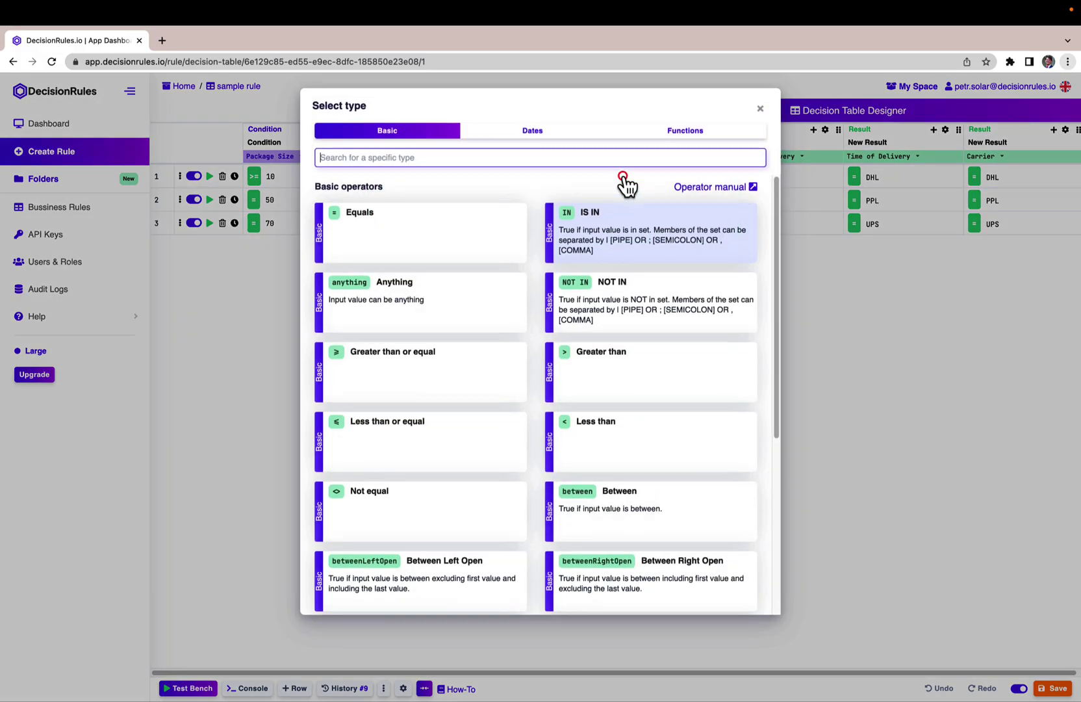
left_click(634, 241)
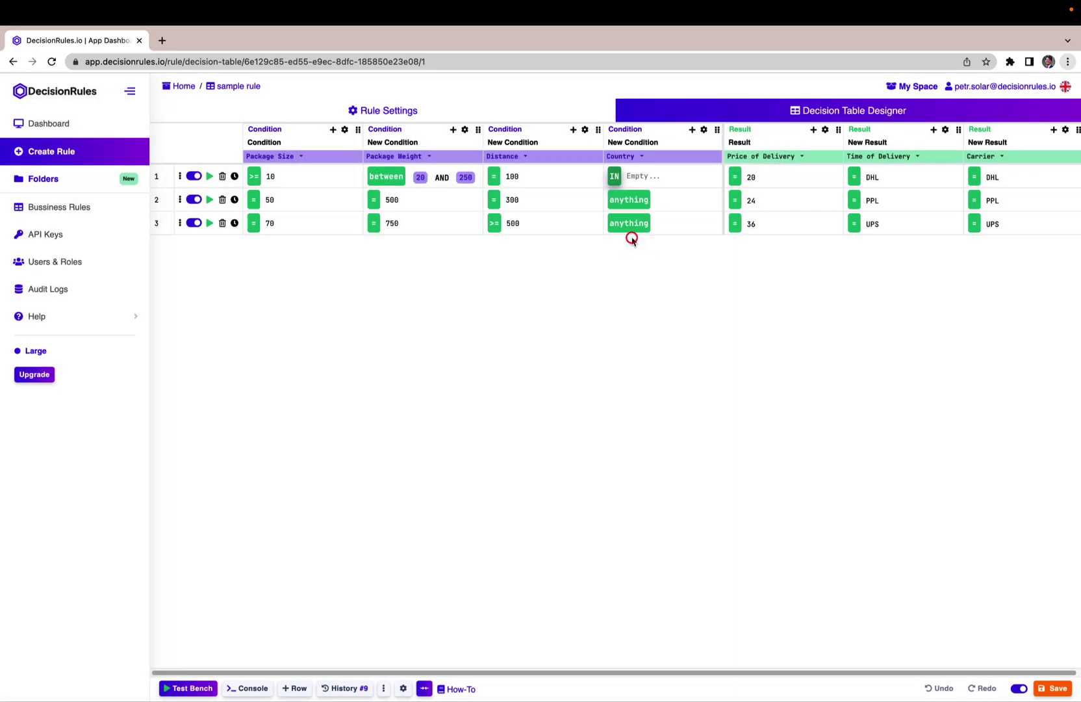
left_click(652, 176)
type("U")
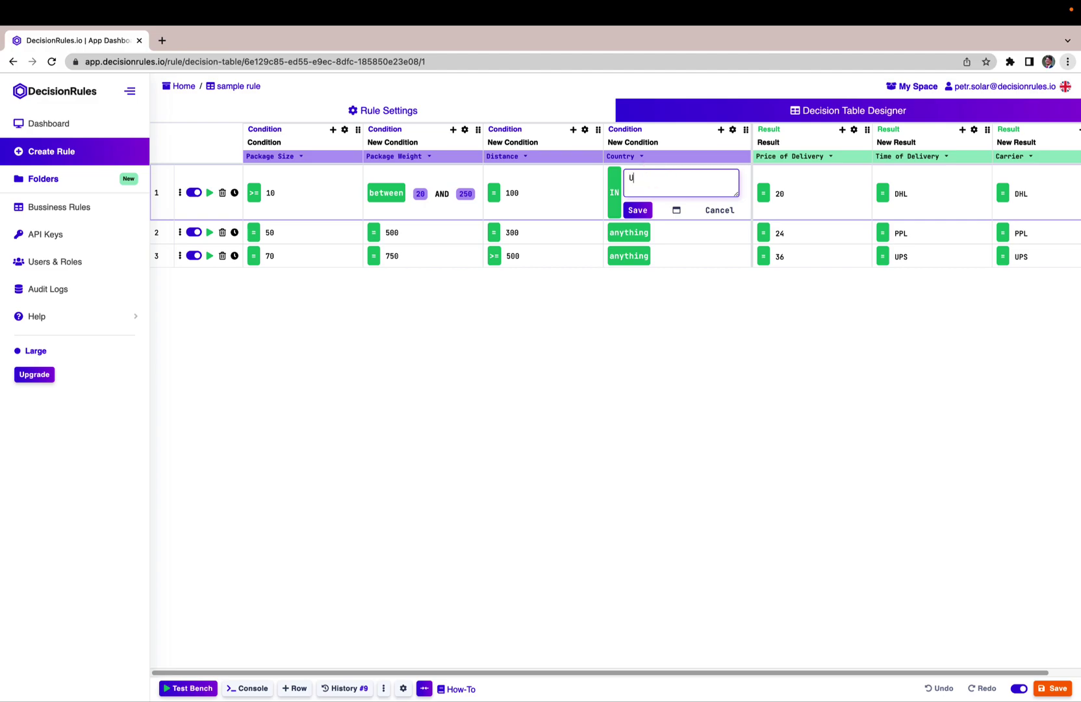
type("K, US, GER")
left_click(639, 209)
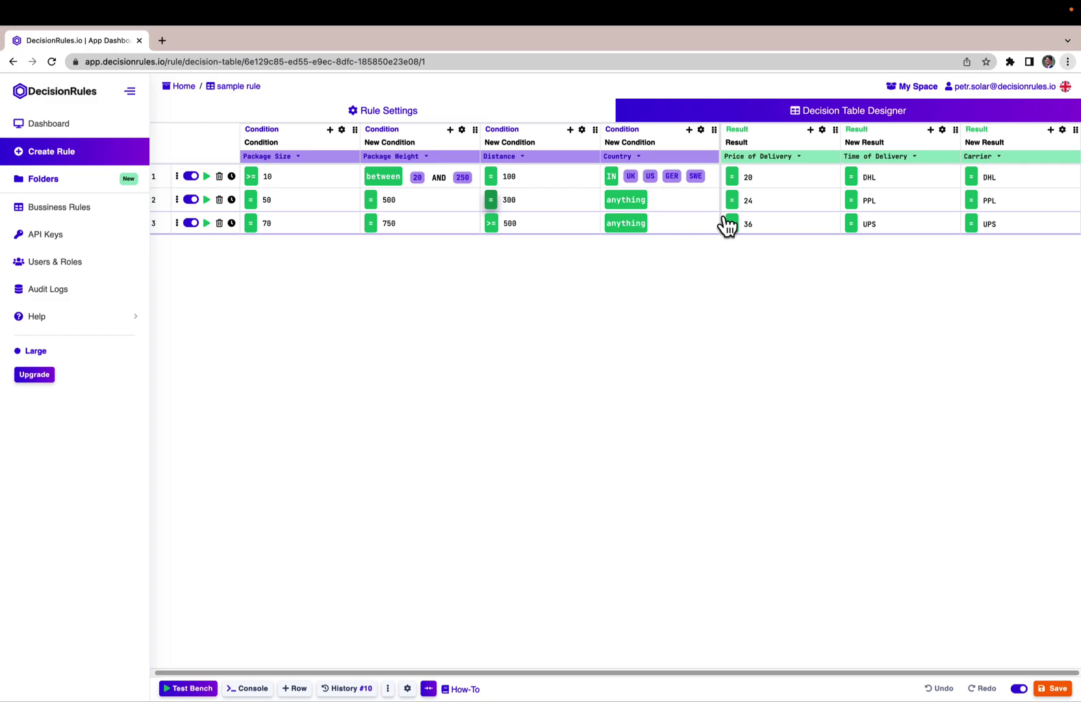
Step: Make row 3's Price of Delivery the FUNCTION {Distance}*{Package Weight} and confirm it
left_click(733, 224)
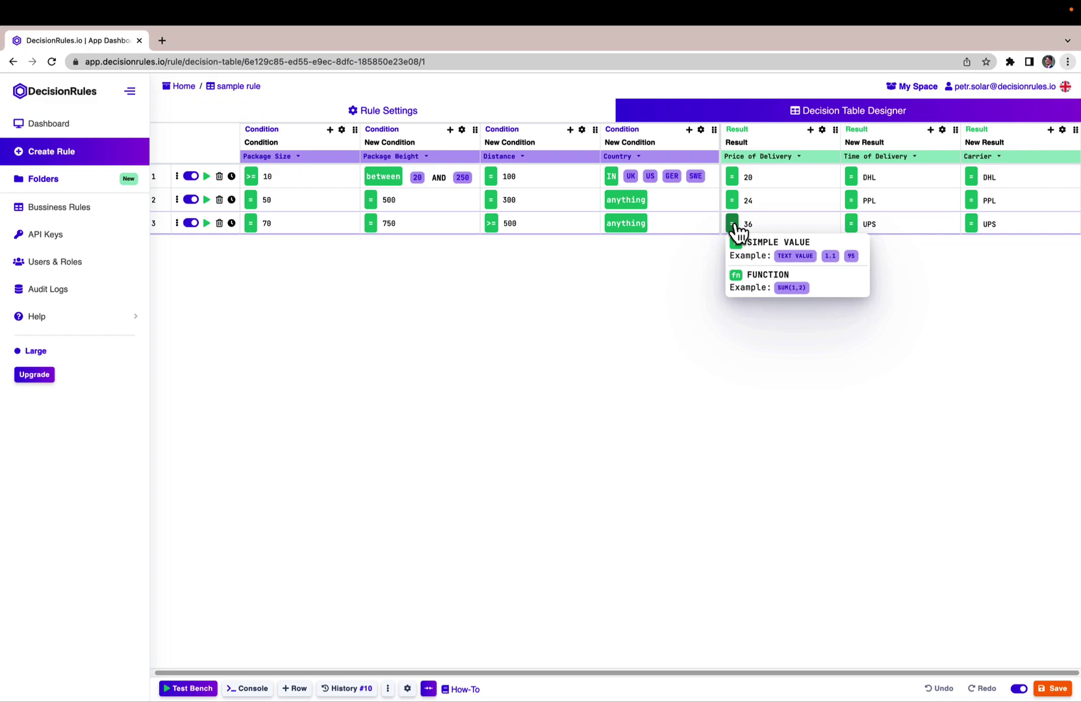
left_click(759, 282)
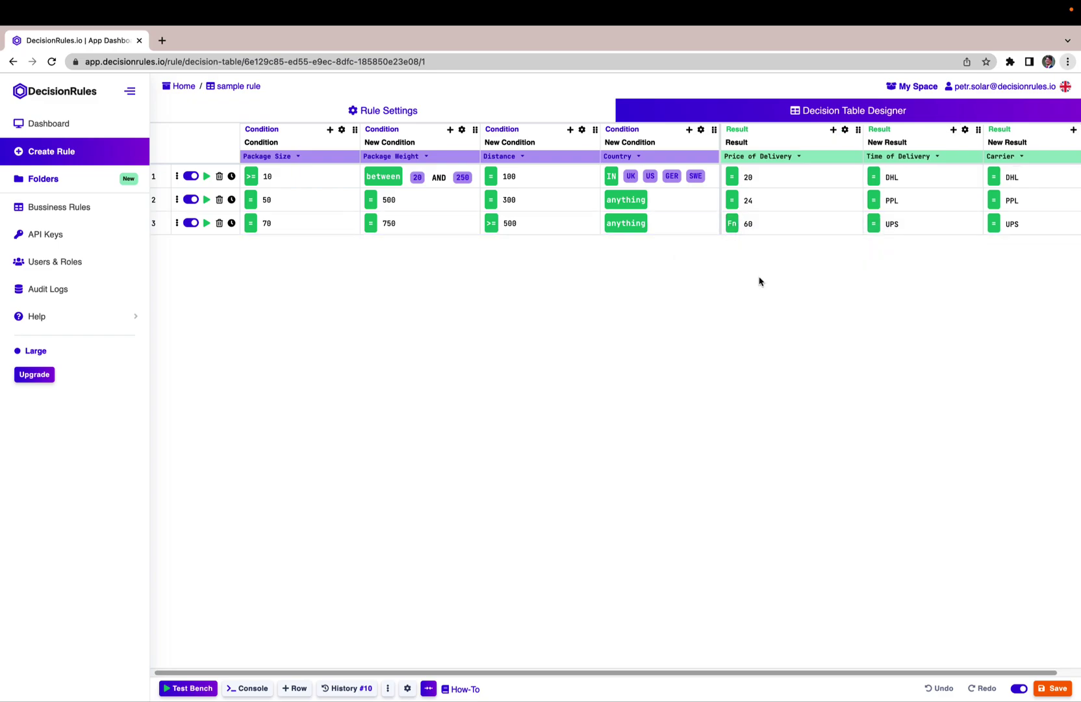
type("{")
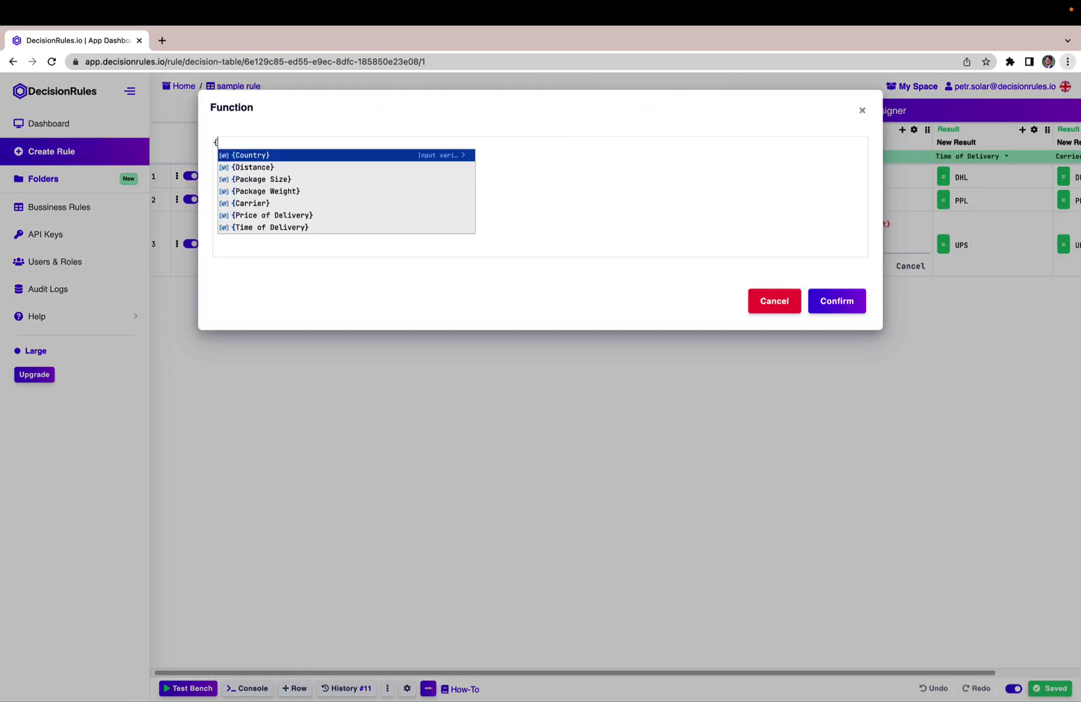
left_click(261, 167)
left_click(262, 169)
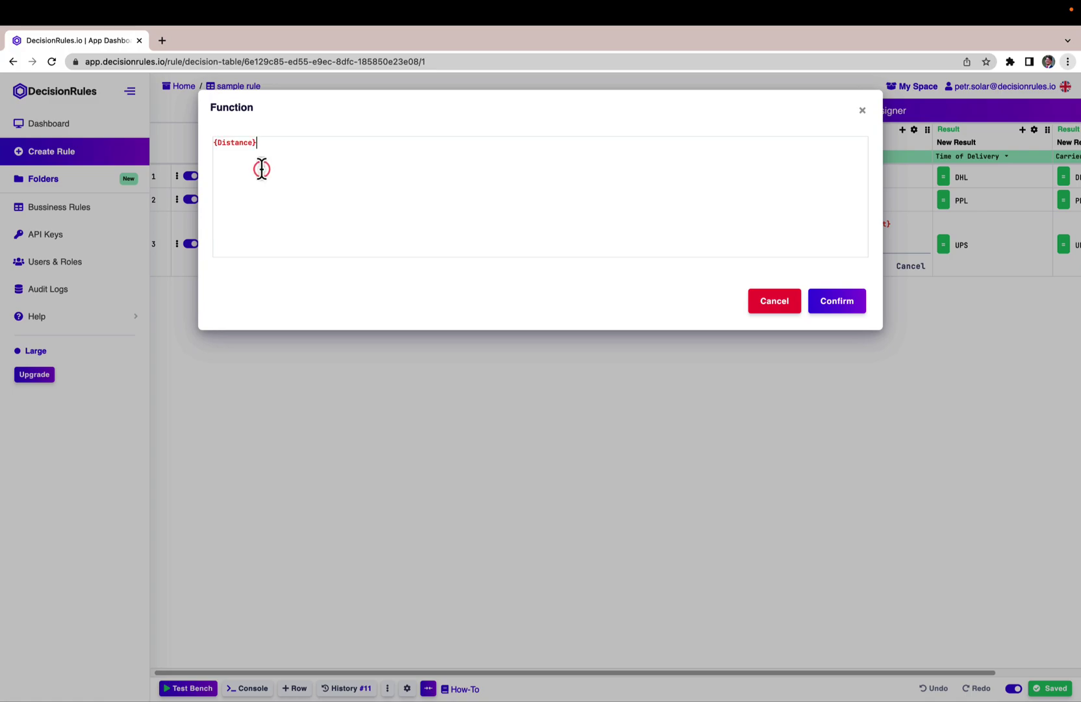
type("*{pa")
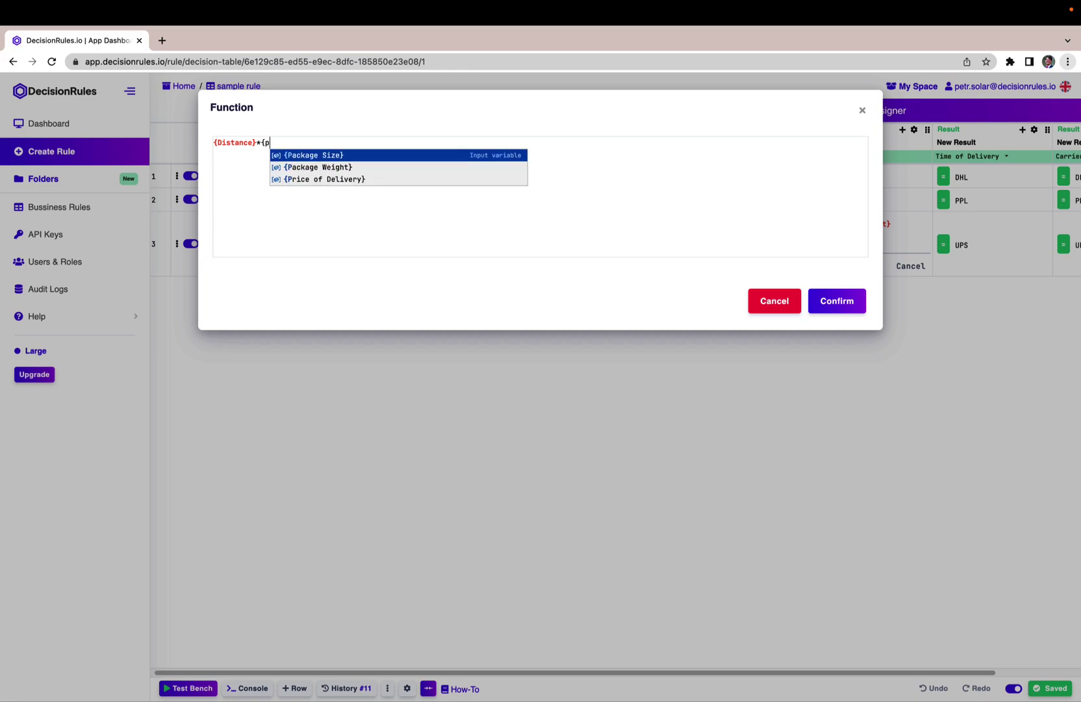
left_click(307, 167)
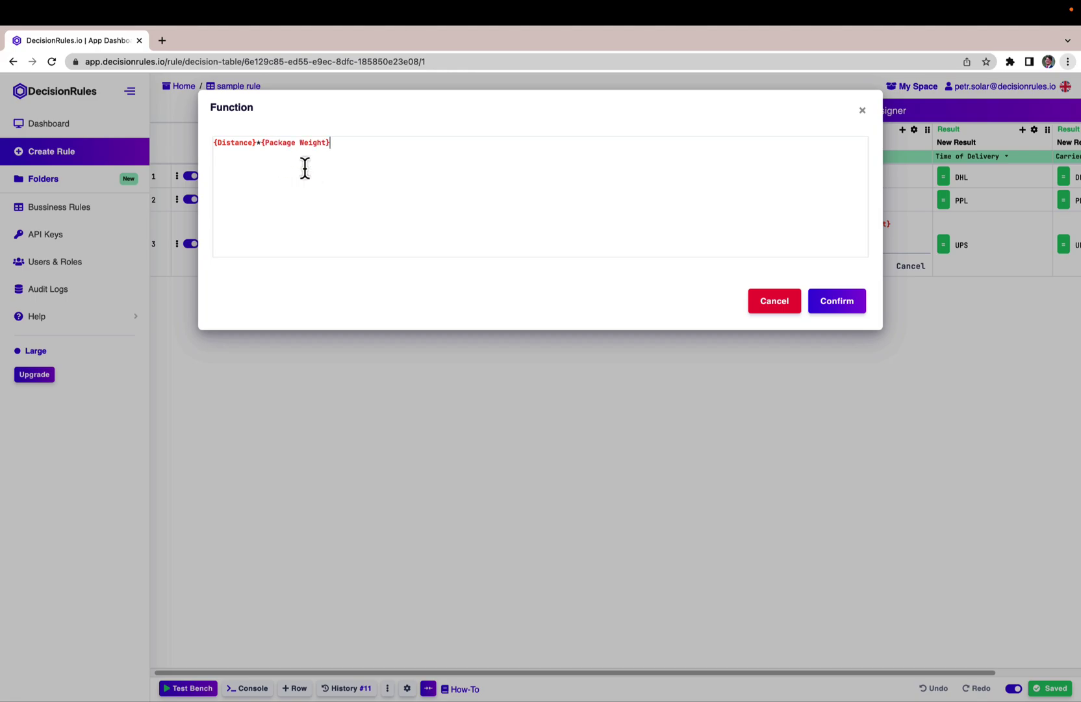
left_click(838, 305)
Step: Commit row 3's price function and copy row 3 from its row menu
left_click(763, 267)
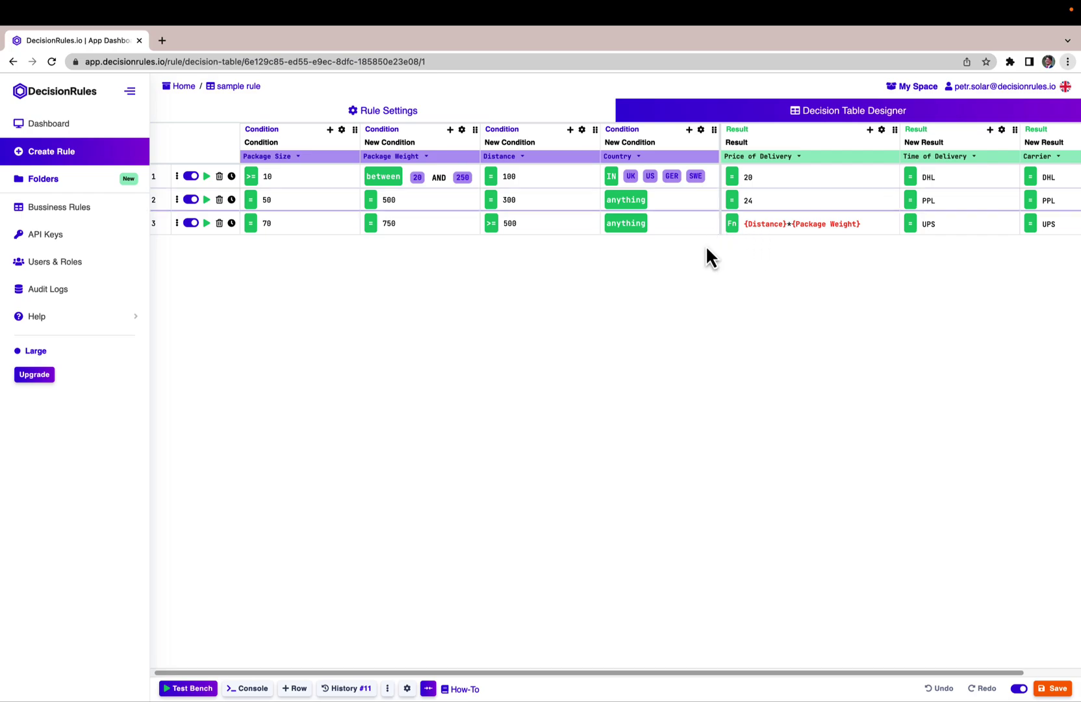
left_click(177, 223)
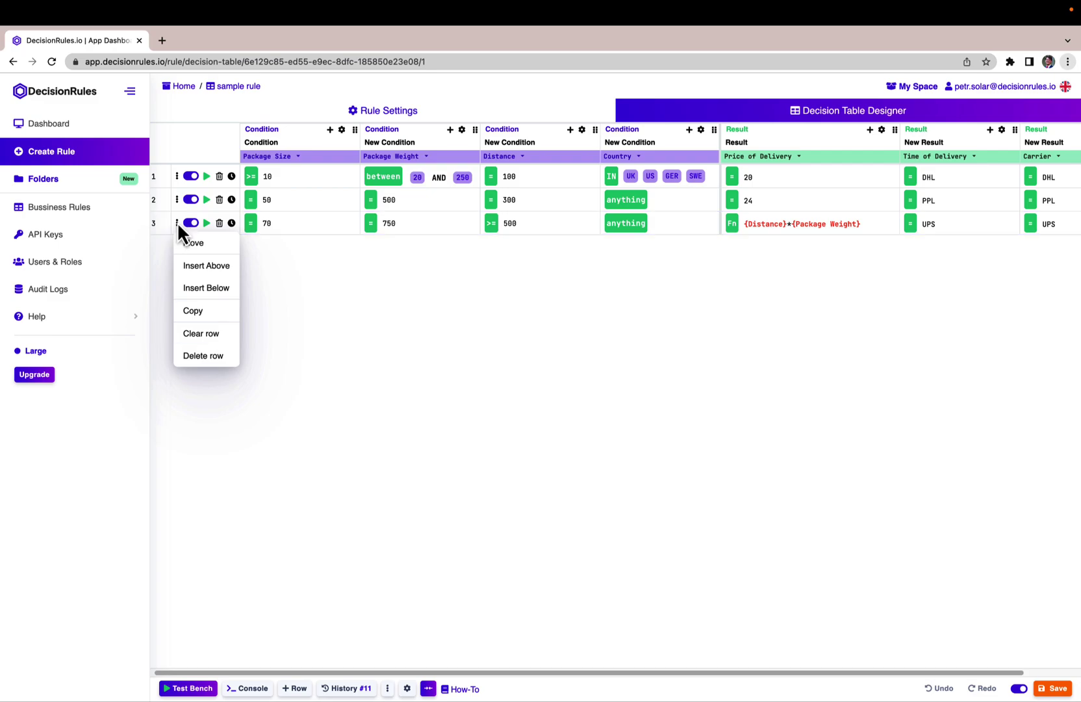
left_click(200, 308)
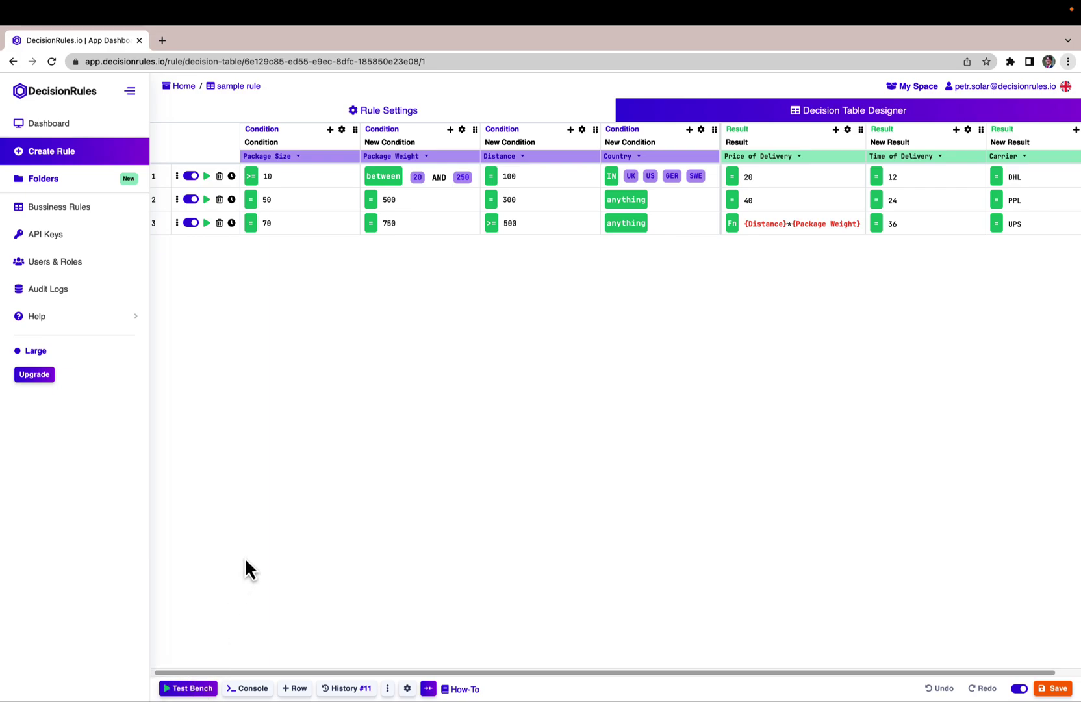
Step: Test the table with size 20, weight 200, distance 100, country UK, then switch to JSON view
left_click(191, 689)
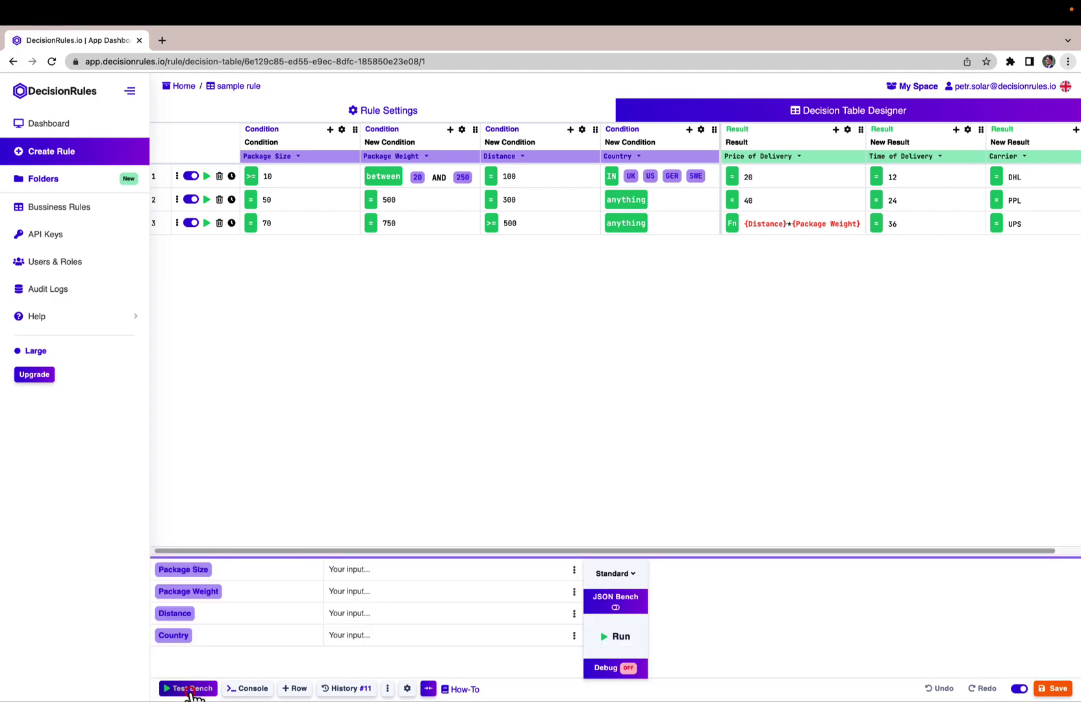
left_click_drag(616, 556, 605, 427)
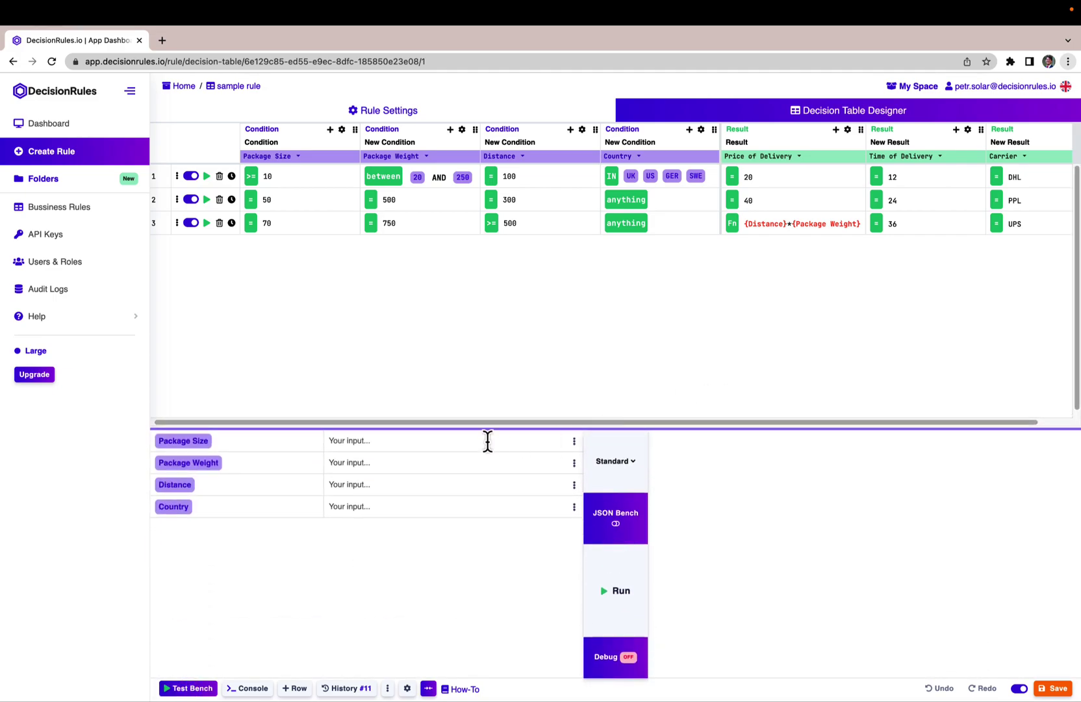
left_click(392, 441)
type("20")
left_click(395, 462)
type("200")
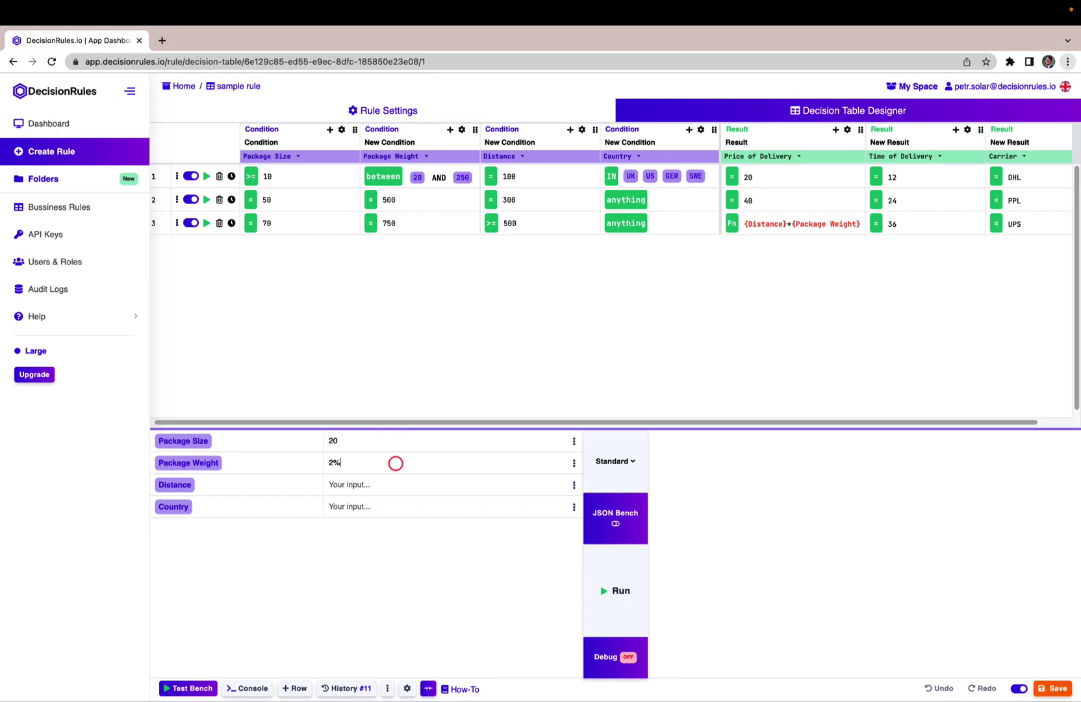
left_click(394, 484)
type("100")
left_click(405, 509)
type("UK")
left_click(623, 582)
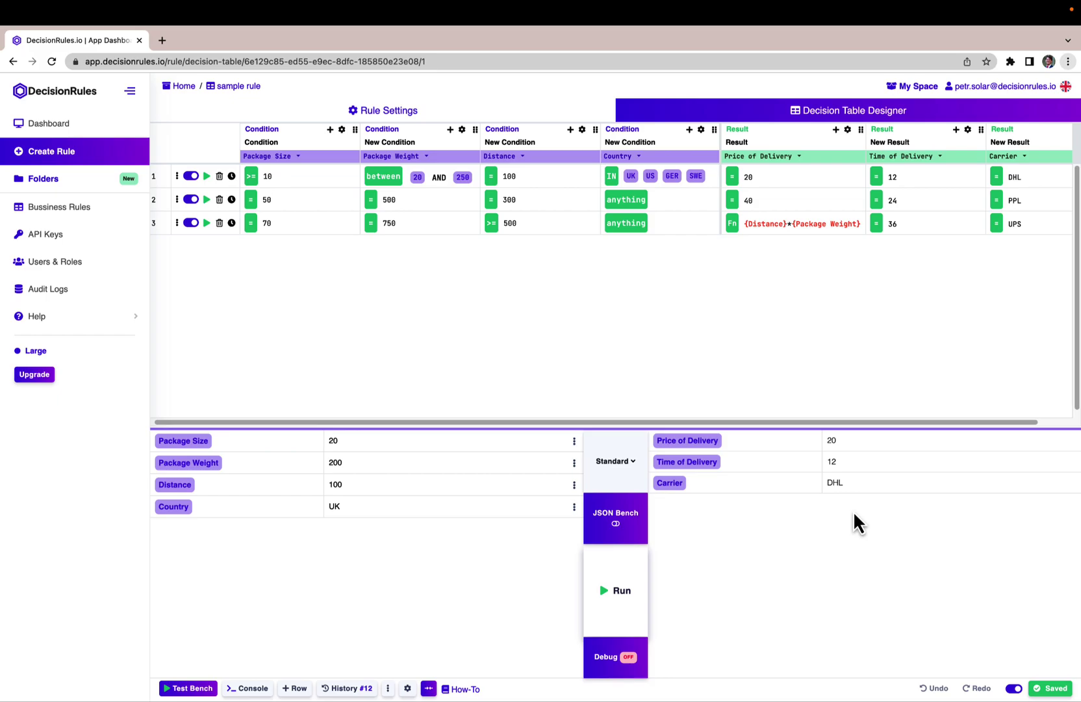
left_click(633, 528)
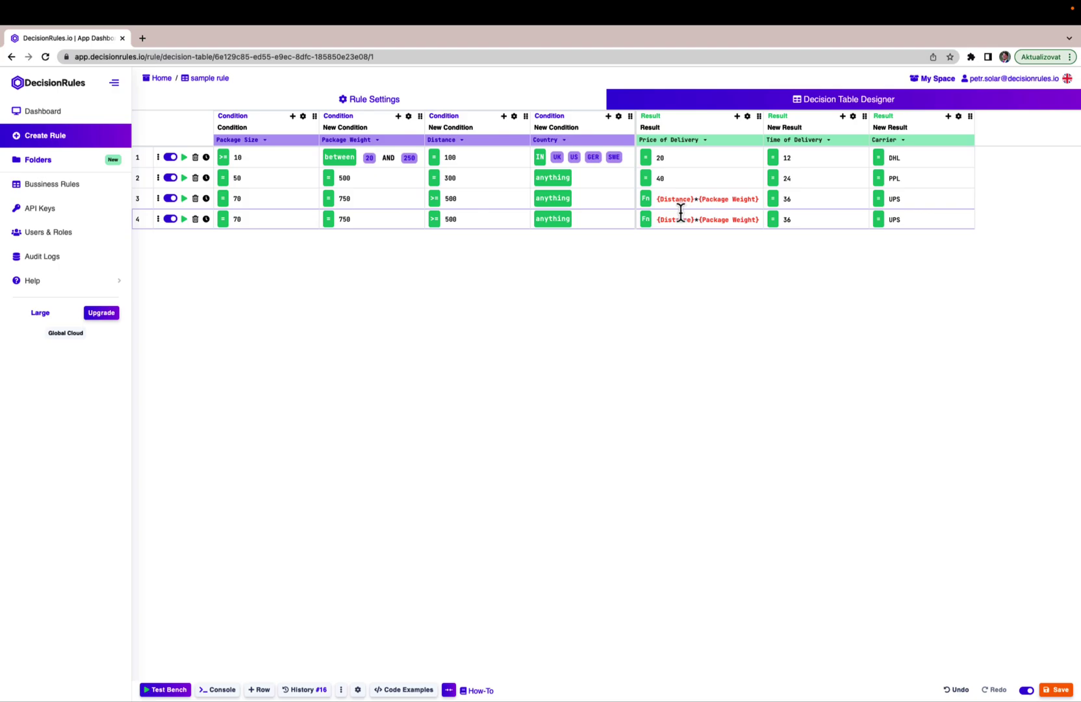
Step: Rewrite rule 4's price function as MIN({Distance}*{Package Weight},1000) and confirm it
left_click(656, 217)
left_click(718, 257)
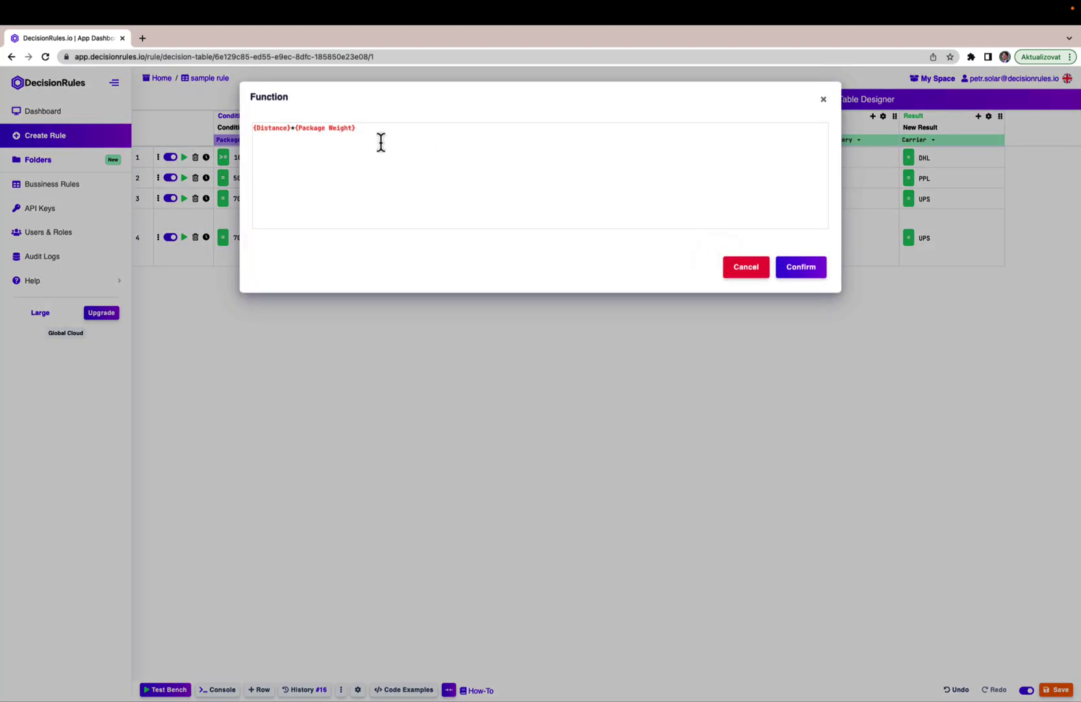
left_click(254, 130)
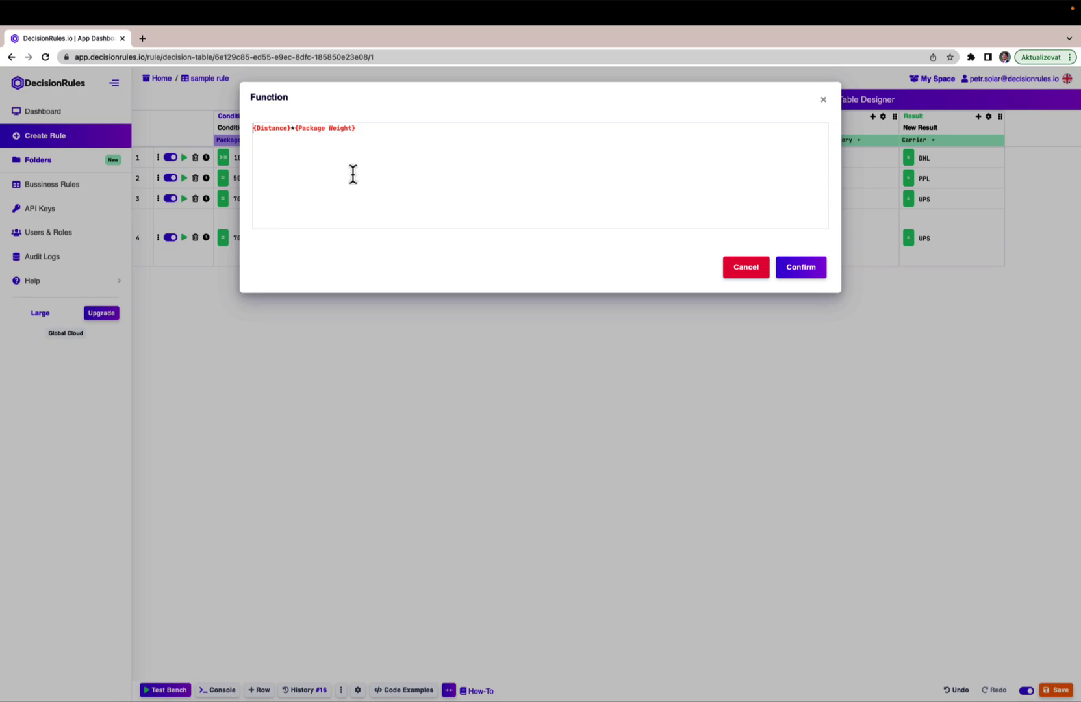
type("MIN")
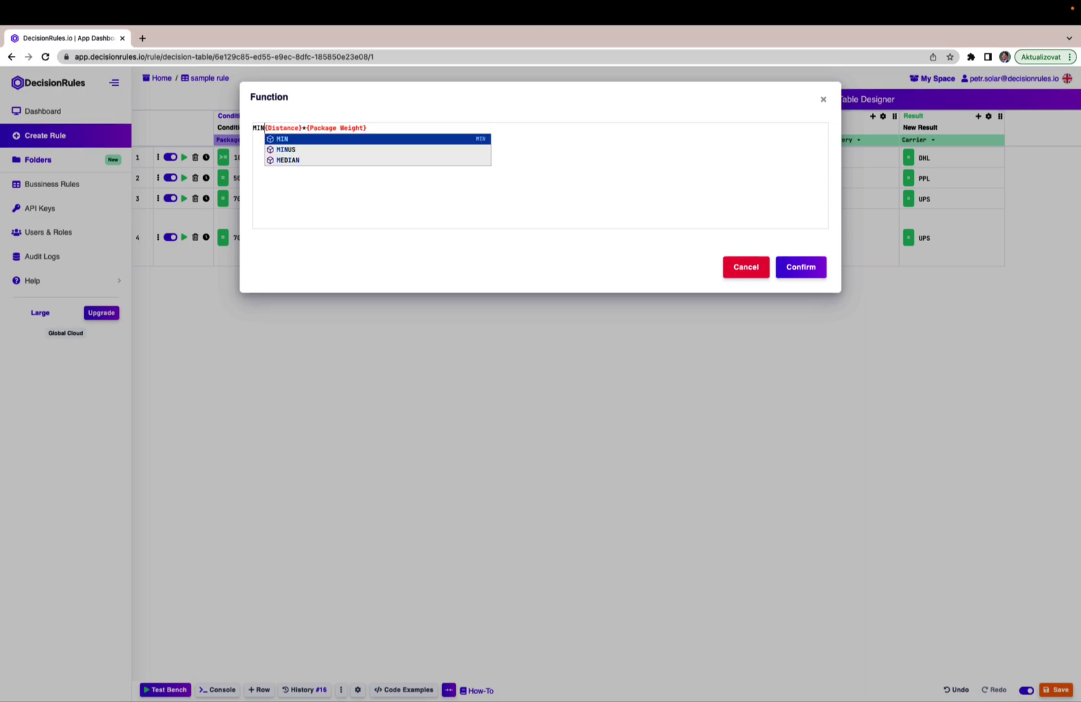
left_click(299, 138)
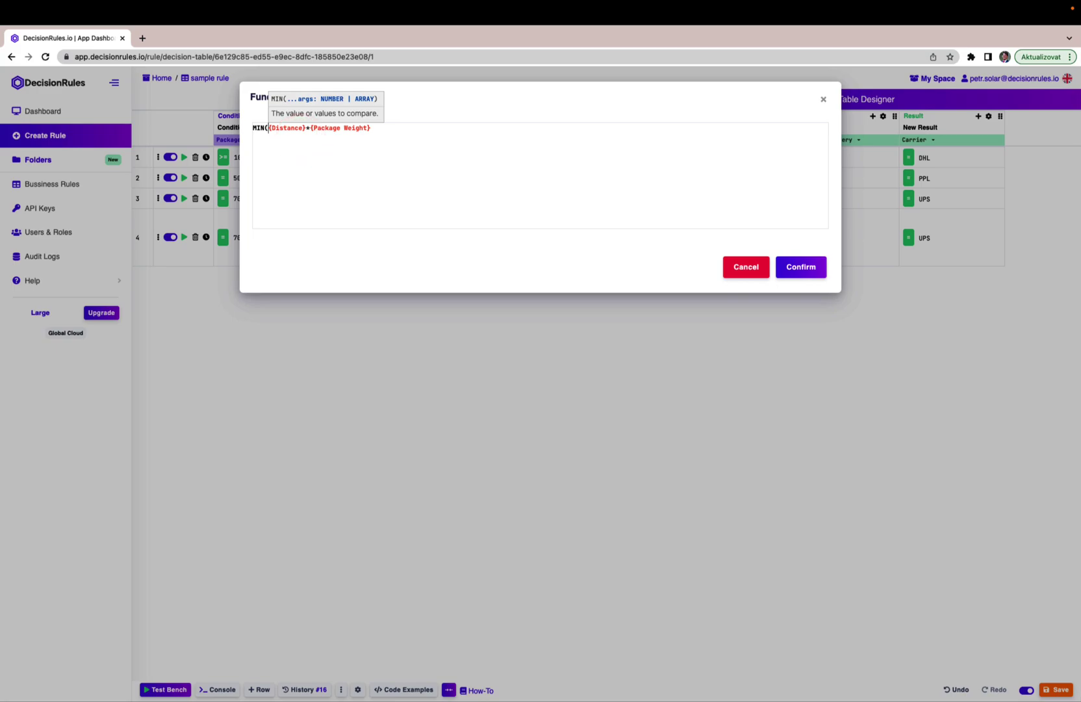
left_click(387, 127)
type(")")
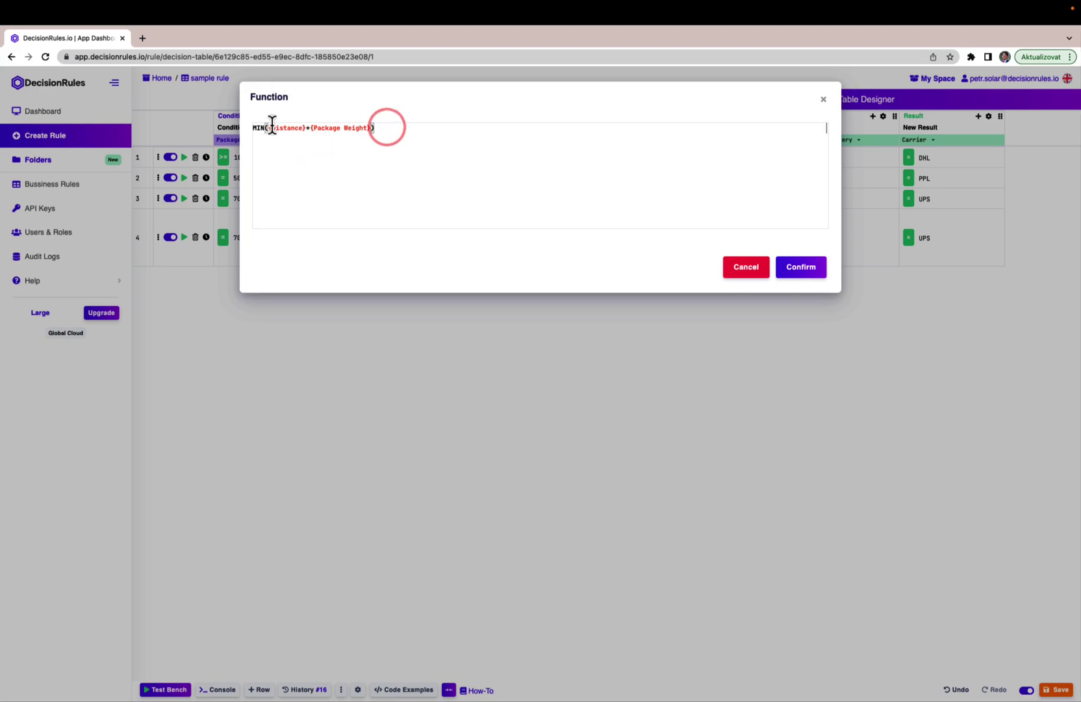
mouse_move(256, 128)
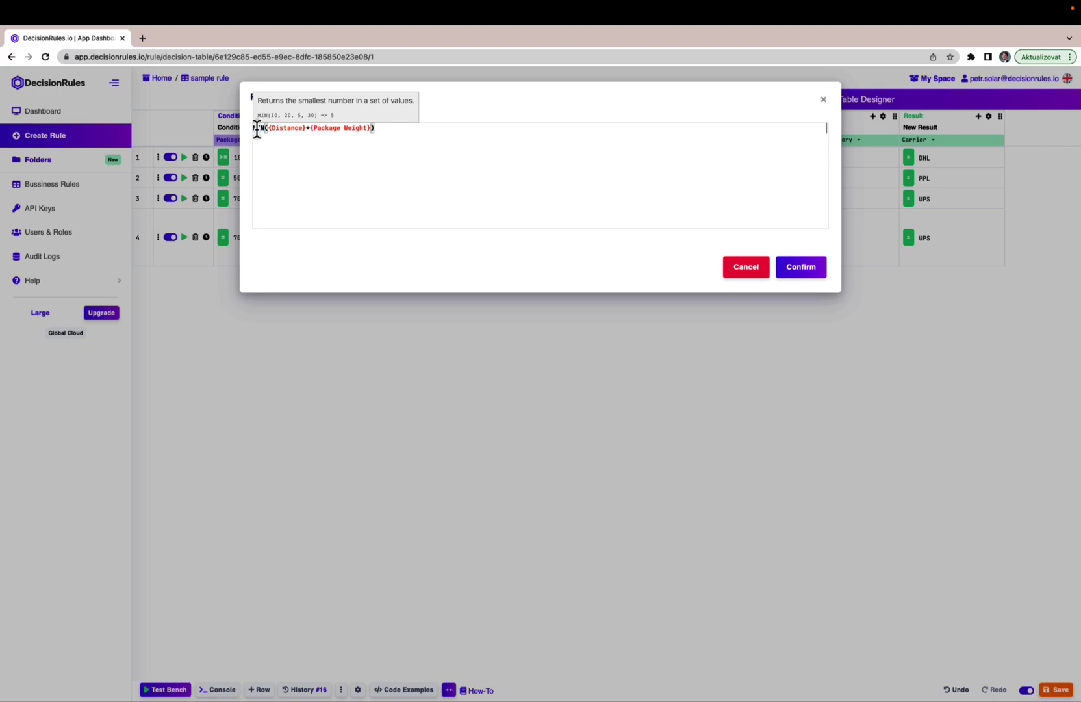
left_click(369, 128)
type(",")
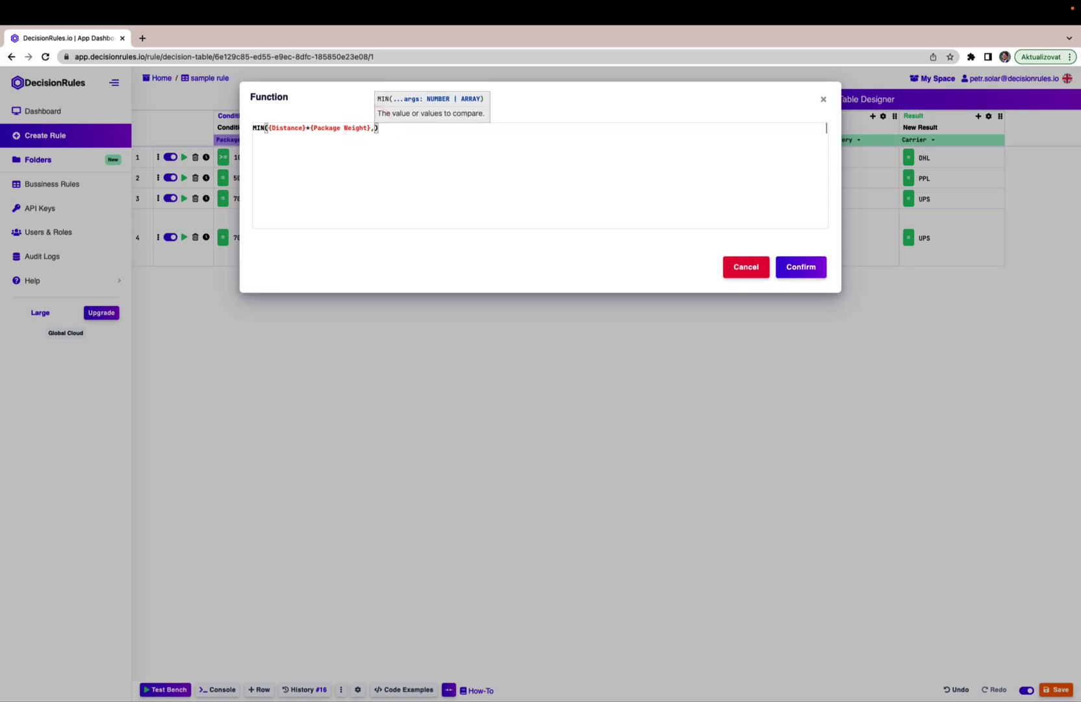
left_click(372, 128)
type("1000")
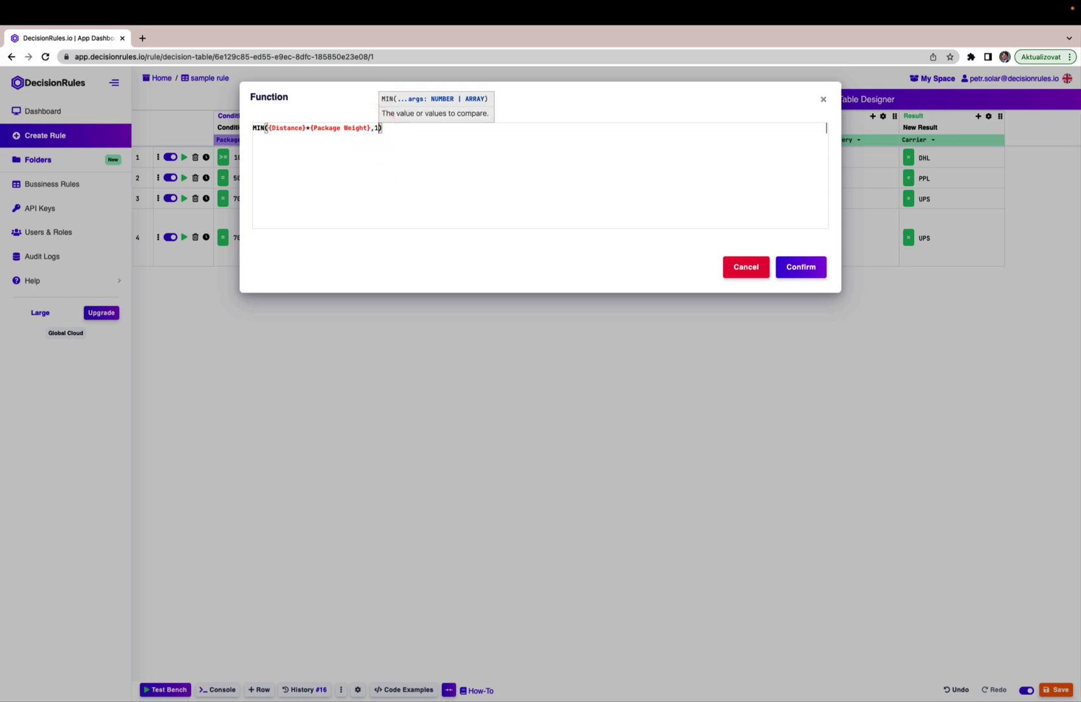
left_click(800, 268)
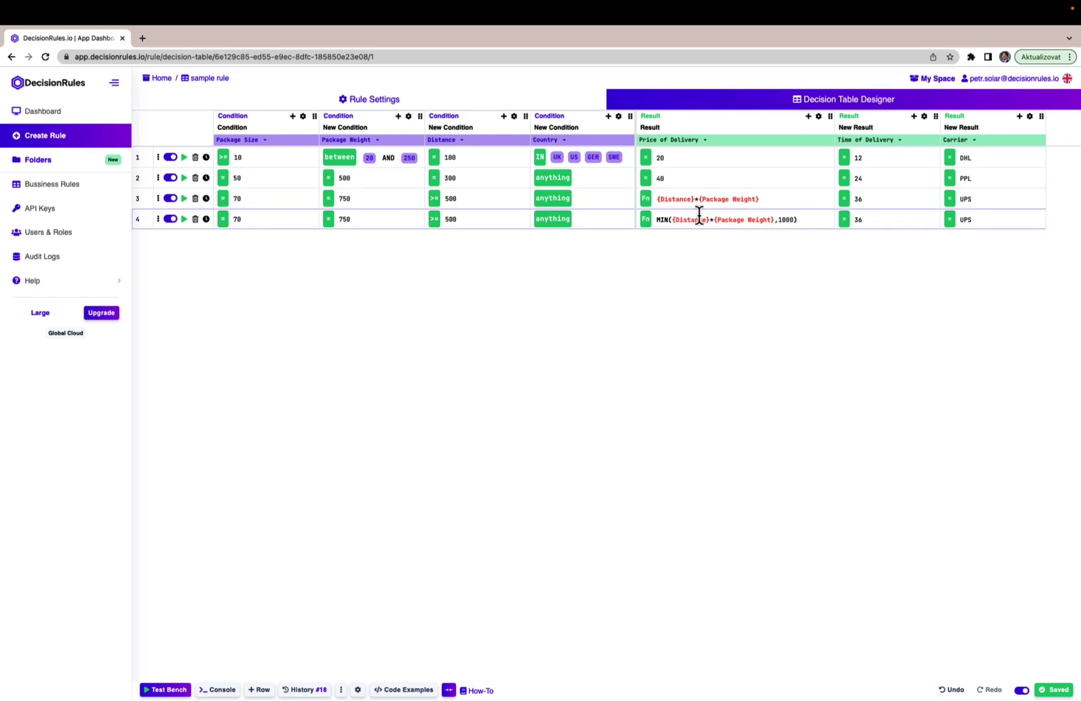
Step: Save rule 4's formula and run the test with size 70, weight 750, distance 500, yielding 375000 and 1000
left_click(799, 219)
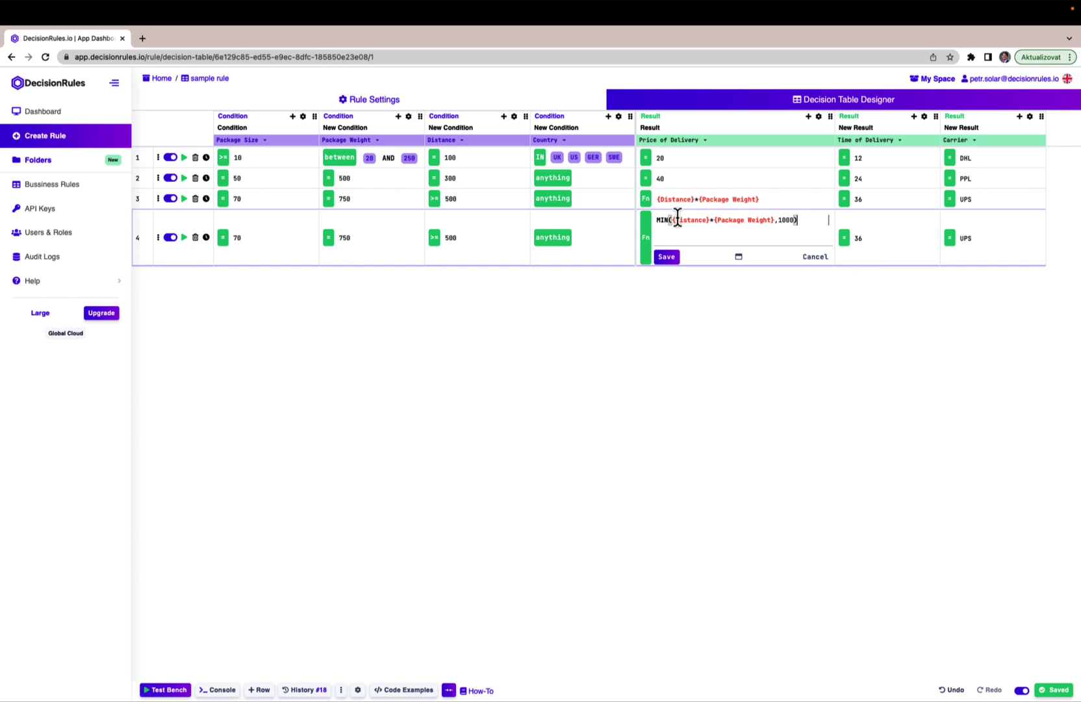
left_click(672, 256)
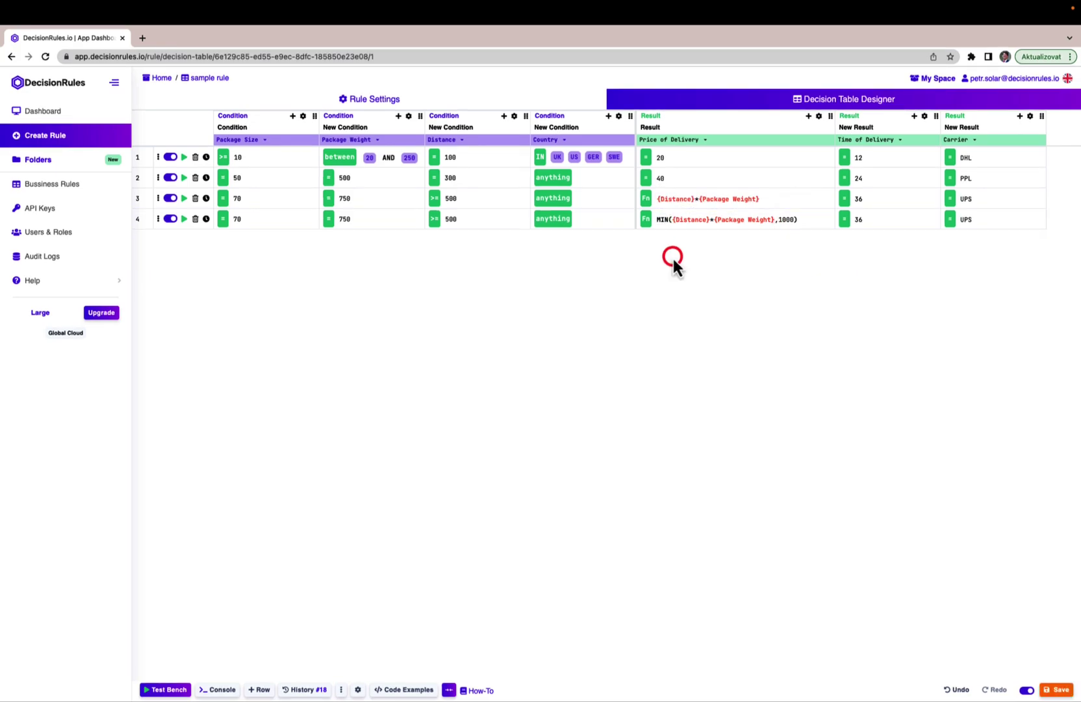
left_click(163, 690)
left_click_drag(605, 572, 588, 469)
left_click(609, 611)
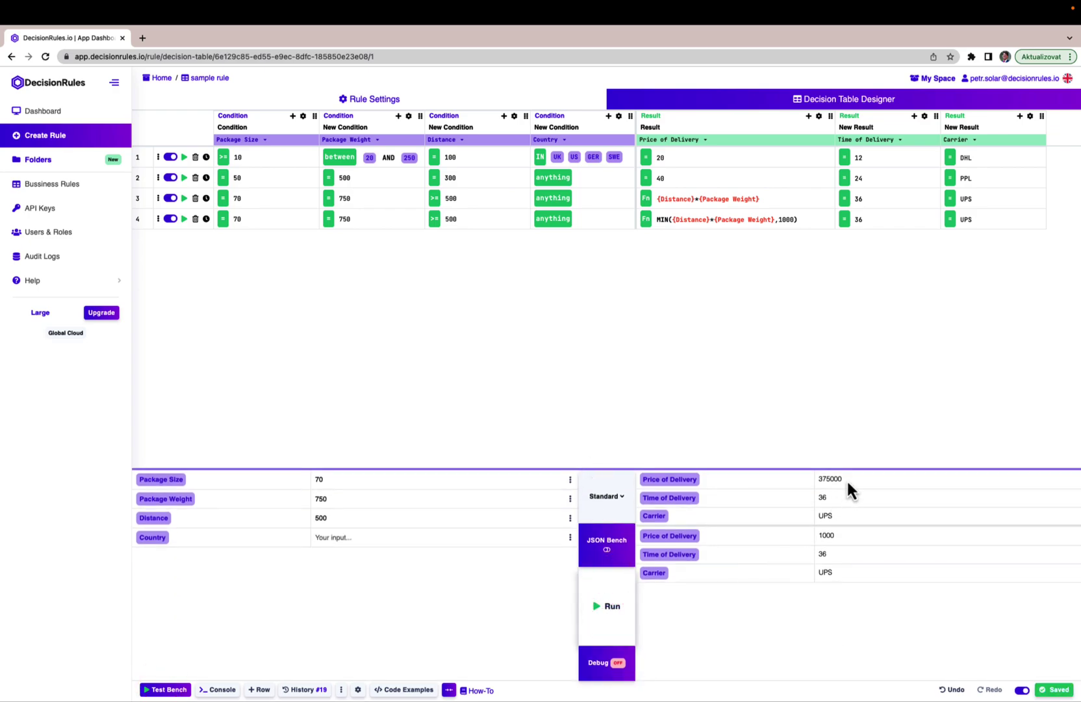
left_click_drag(847, 481, 815, 480)
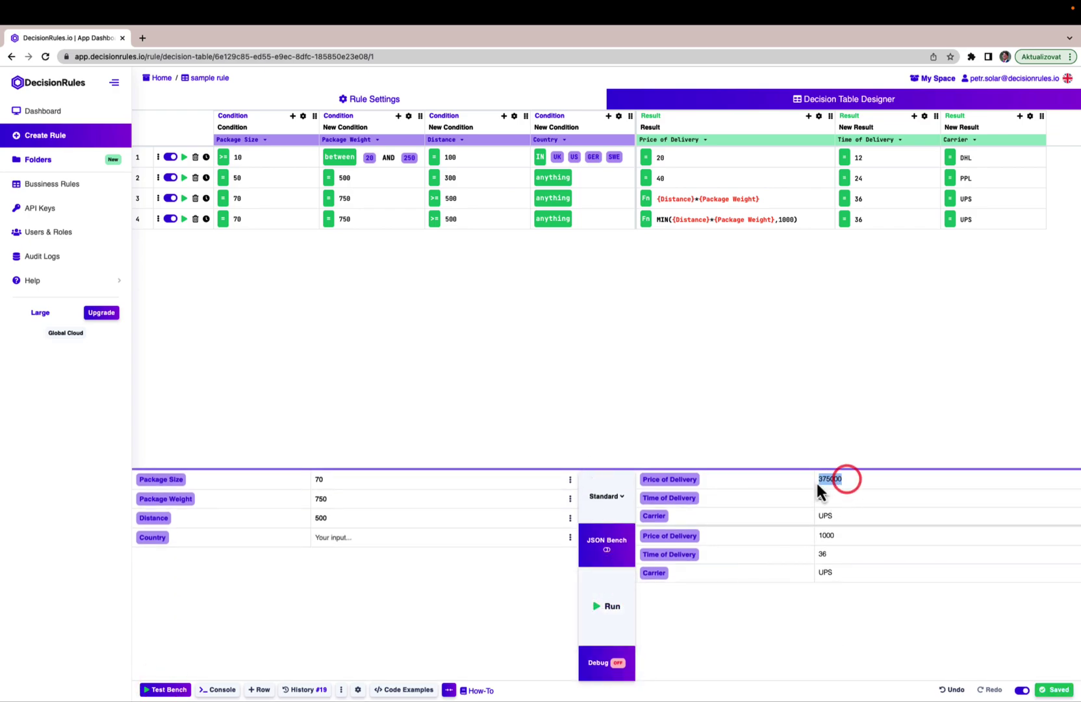
left_click(348, 691)
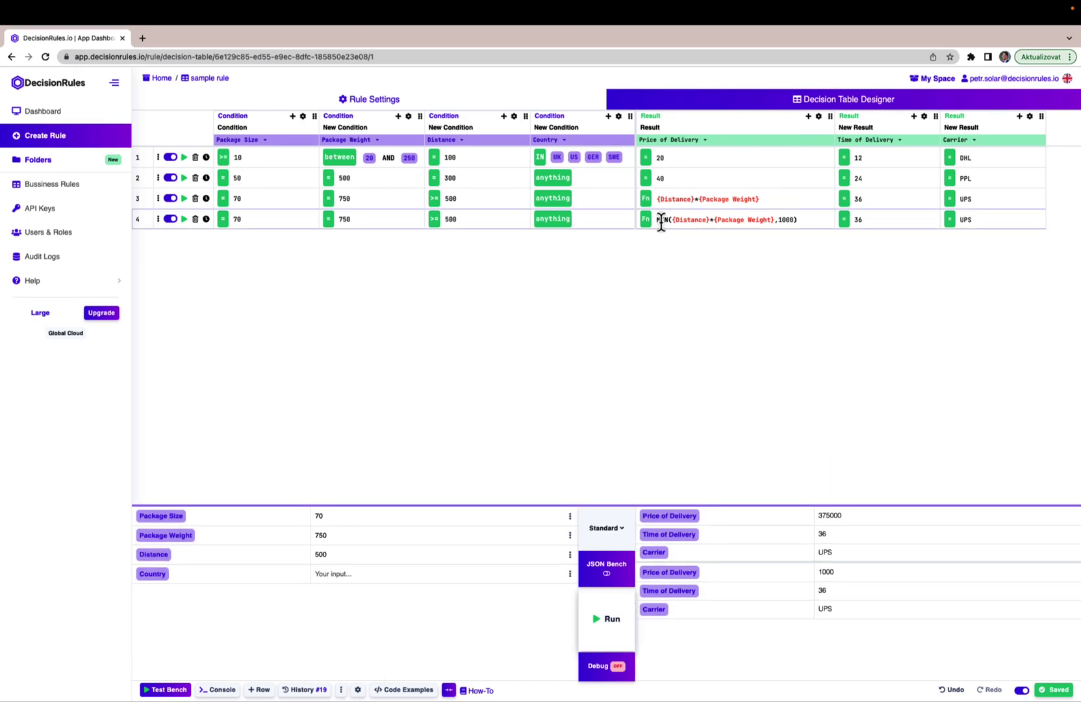
left_click(661, 222)
double_click(662, 221)
type("Max")
left_click(686, 231)
double_click(786, 220)
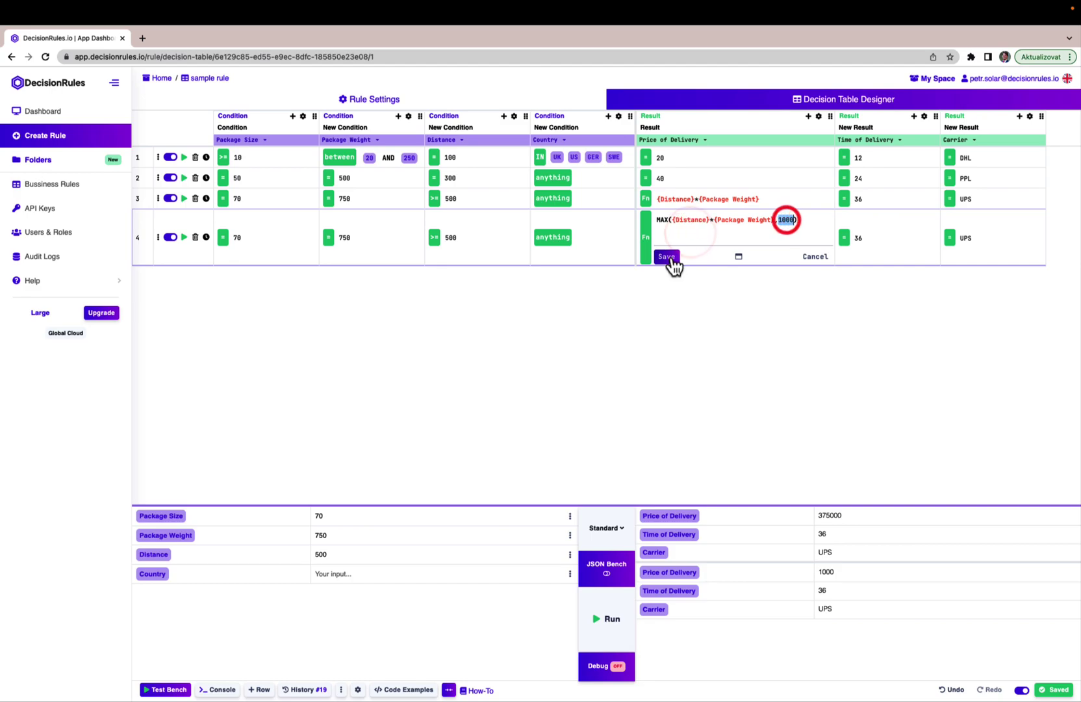
left_click(668, 257)
left_click(611, 624)
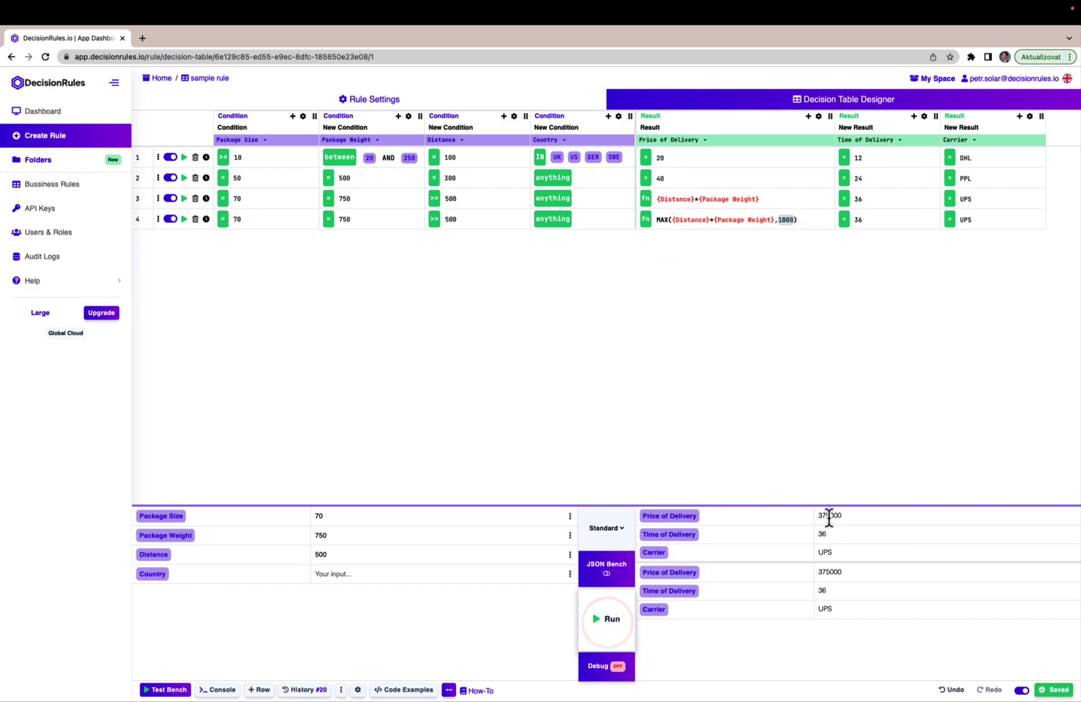
left_click(661, 220)
type("MIN")
left_click(666, 257)
left_click(608, 619)
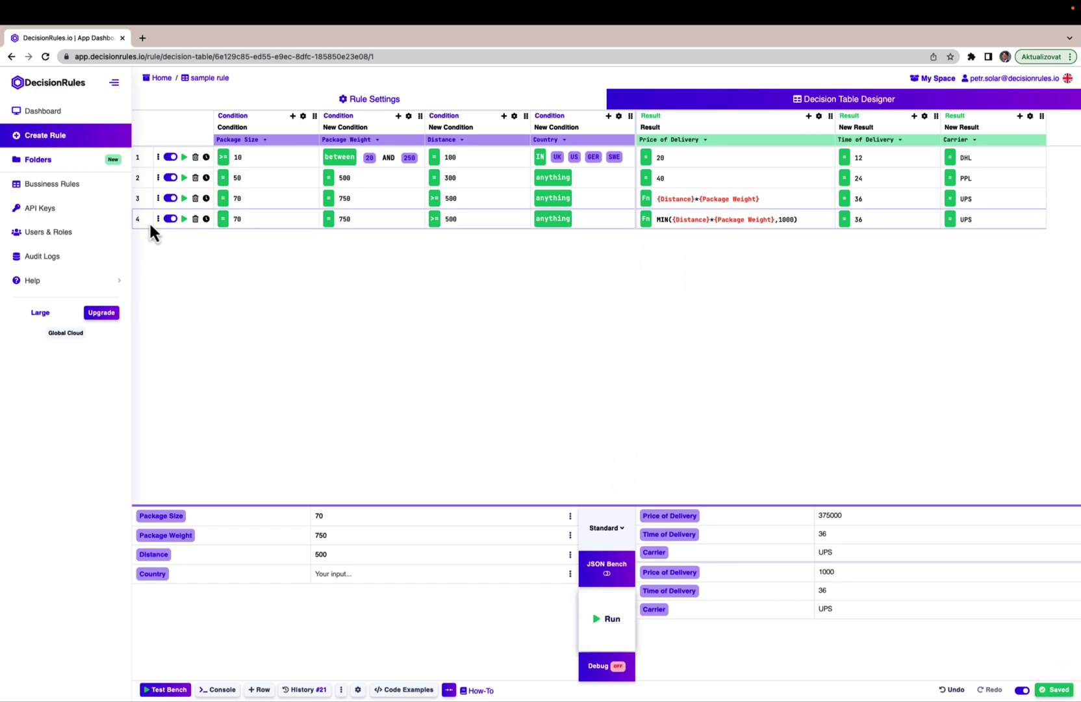
Step: Run the test with rule 3 disabled, undo that, then rerun with Debug mode ON
left_click(170, 198)
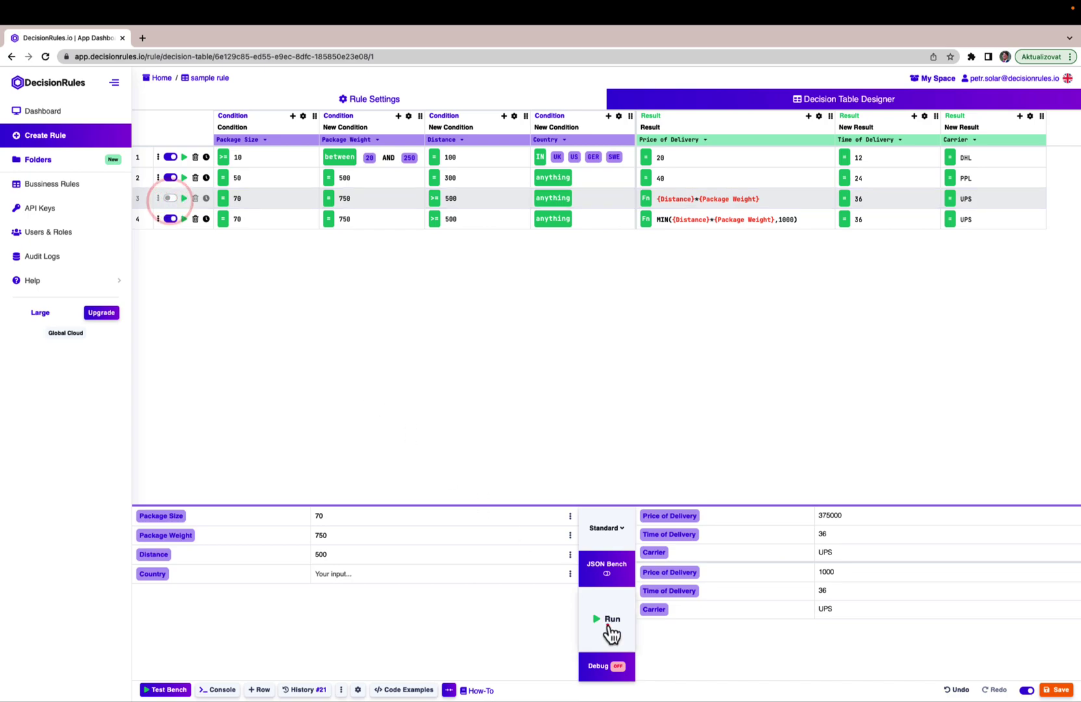
left_click(612, 634)
key("super+z")
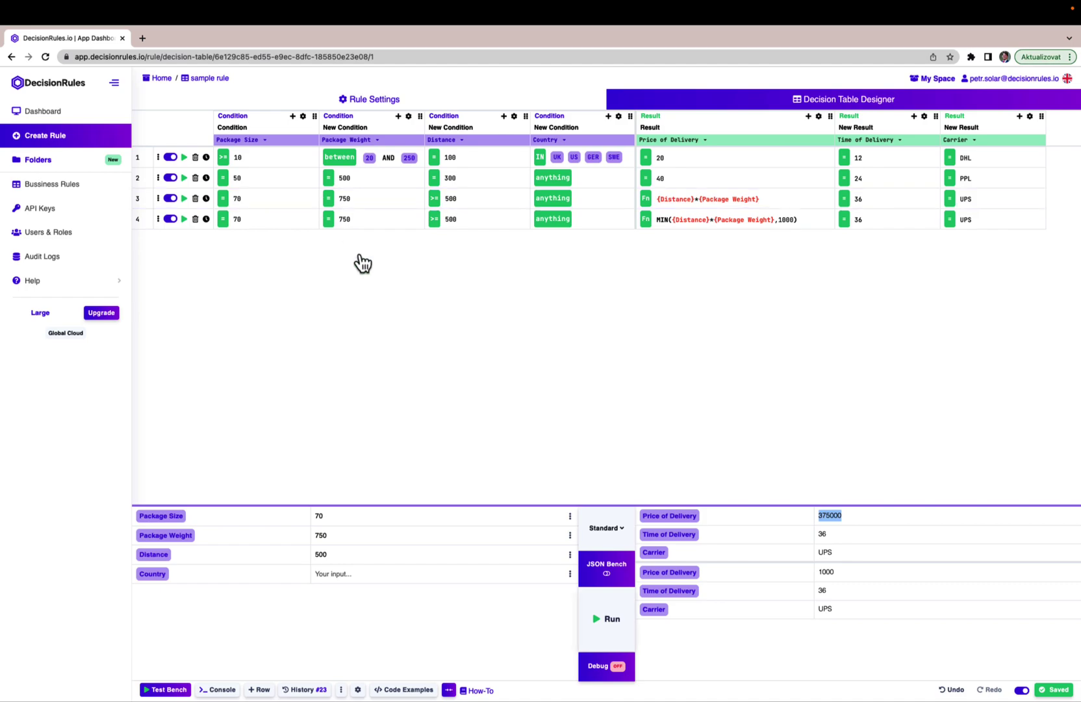
left_click(618, 669)
left_click(619, 638)
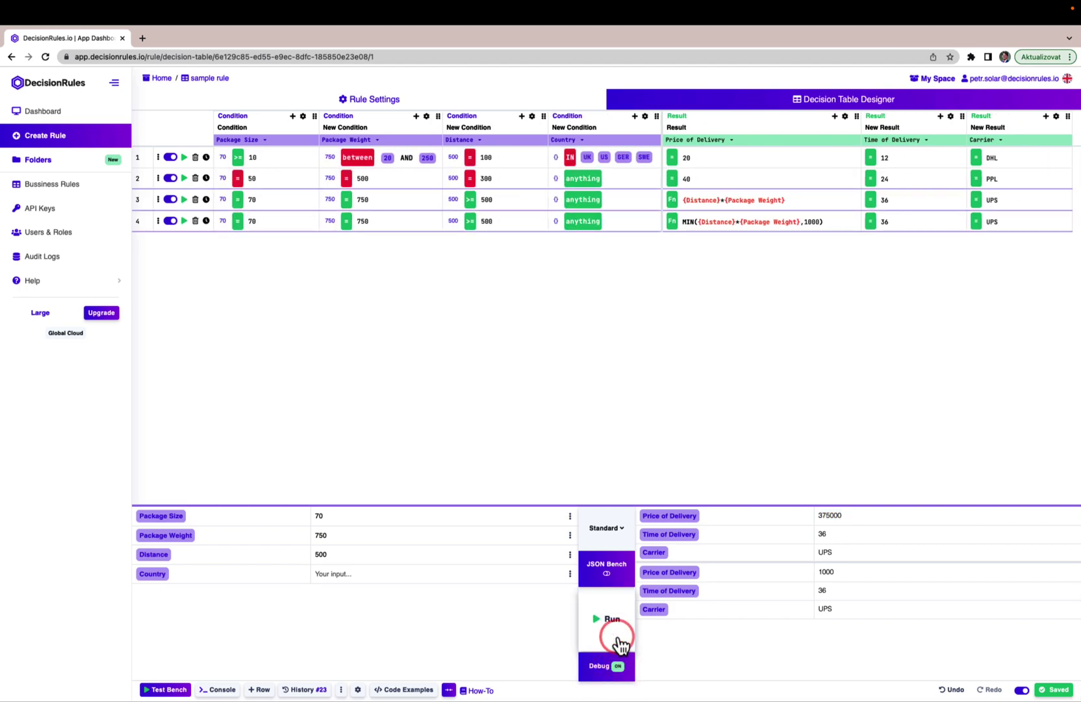